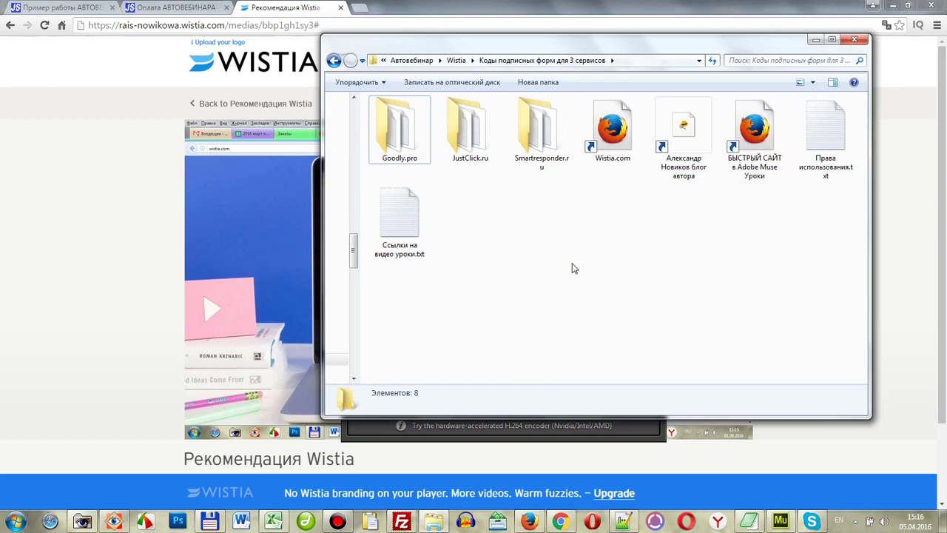
Step: Open the Smartresponder.ru folder and reposition its window over the parent folder's window
{"action": "double_click", "coordinate": [532, 144]}
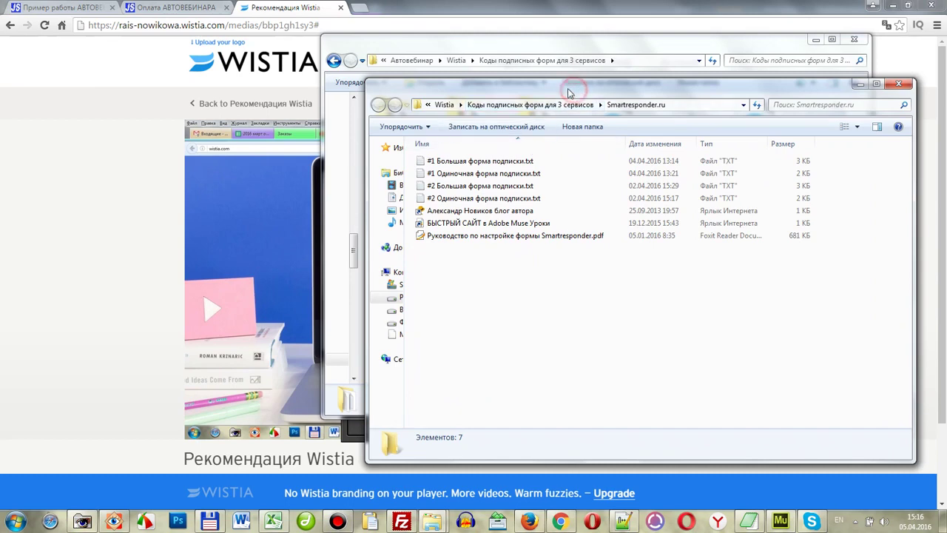
{"action": "left_click_drag", "start_coordinate": [571, 94], "coordinate": [421, 44]}
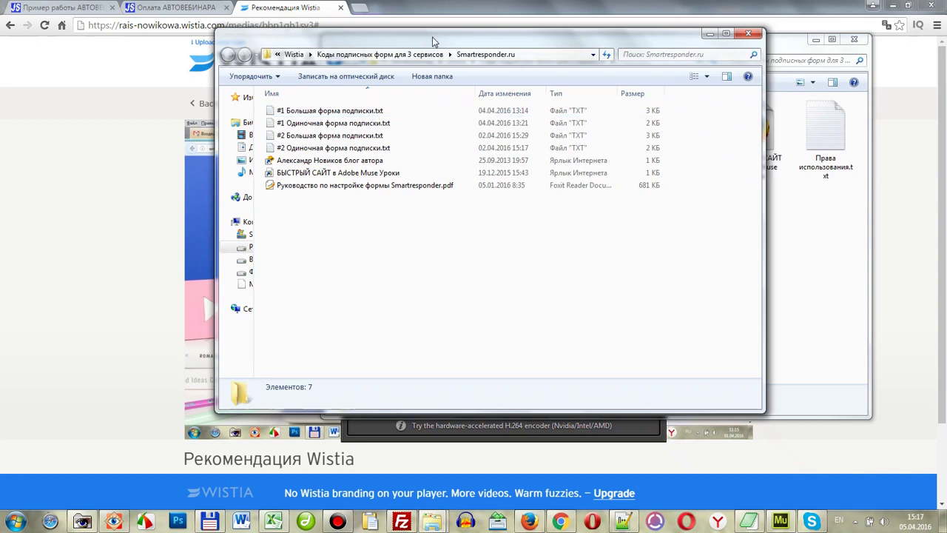
{"action": "left_click_drag", "start_coordinate": [432, 37], "coordinate": [481, 36]}
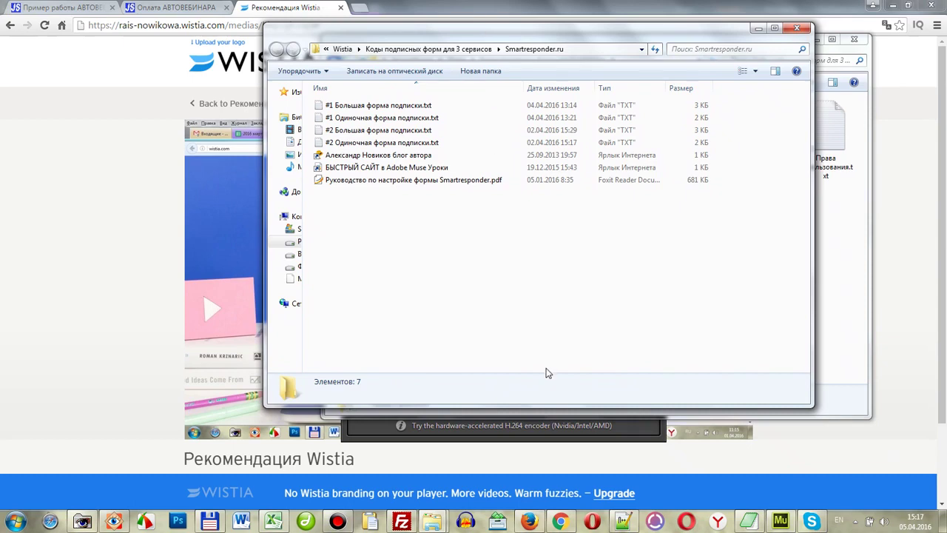
Step: Switch to Notepad++ and close the file "#1 Одиночная форма подписки.txt"
{"action": "left_click", "coordinate": [622, 522]}
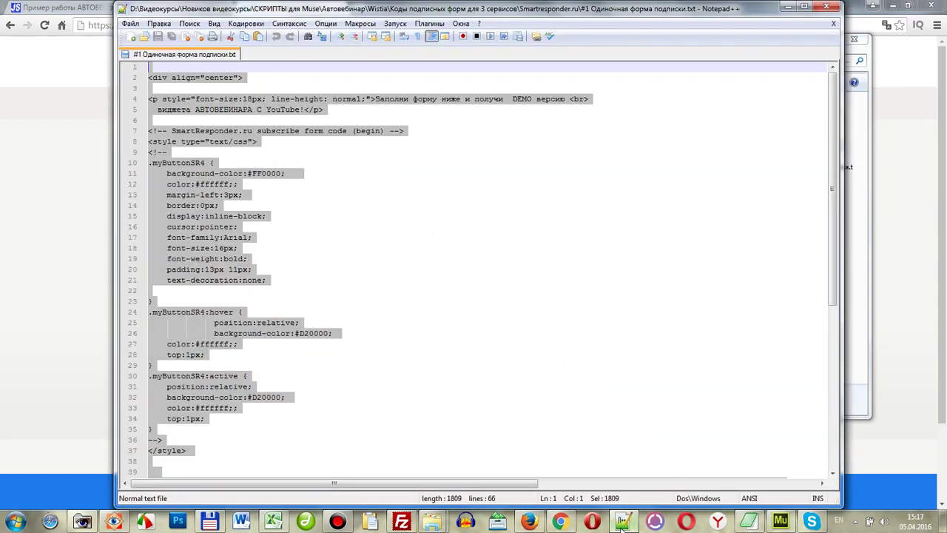
{"action": "left_click", "coordinate": [424, 305]}
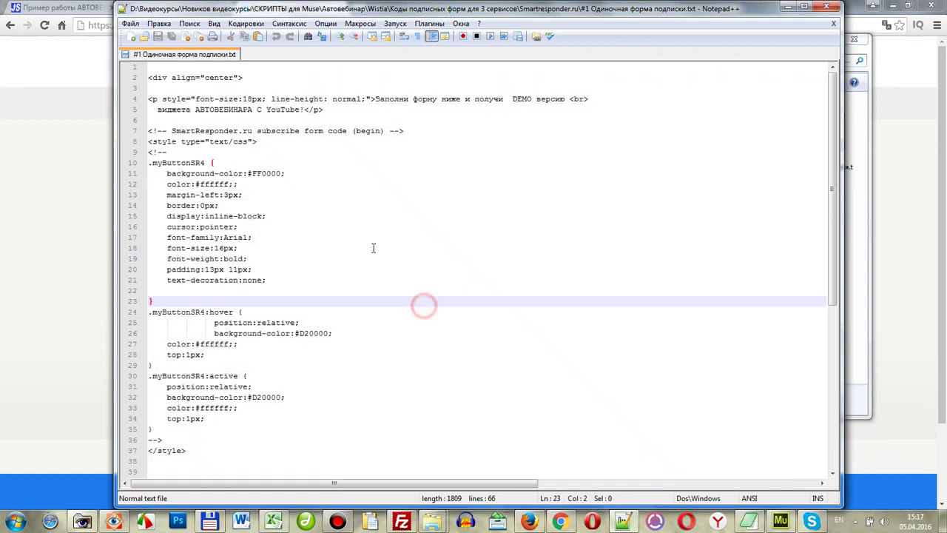
{"action": "right_click", "coordinate": [176, 55]}
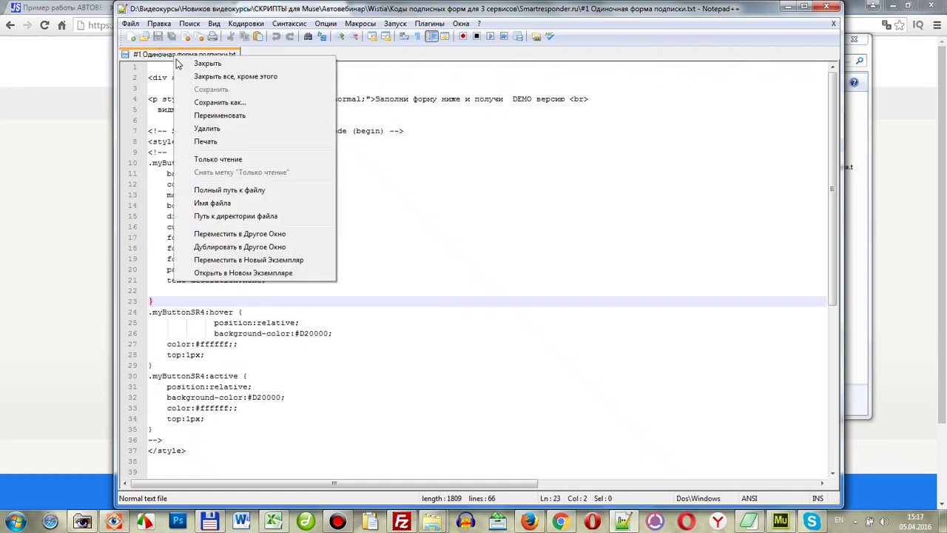
{"action": "left_click", "coordinate": [222, 64]}
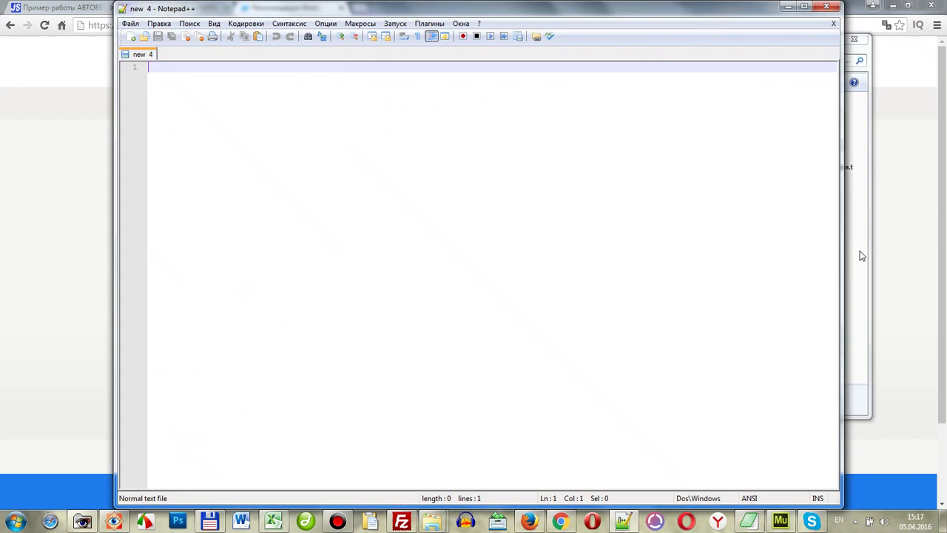
Step: Return to the Smartresponder.ru folder and open "#1 Большая форма подписки.txt" in Notepad++
{"action": "left_click", "coordinate": [862, 255]}
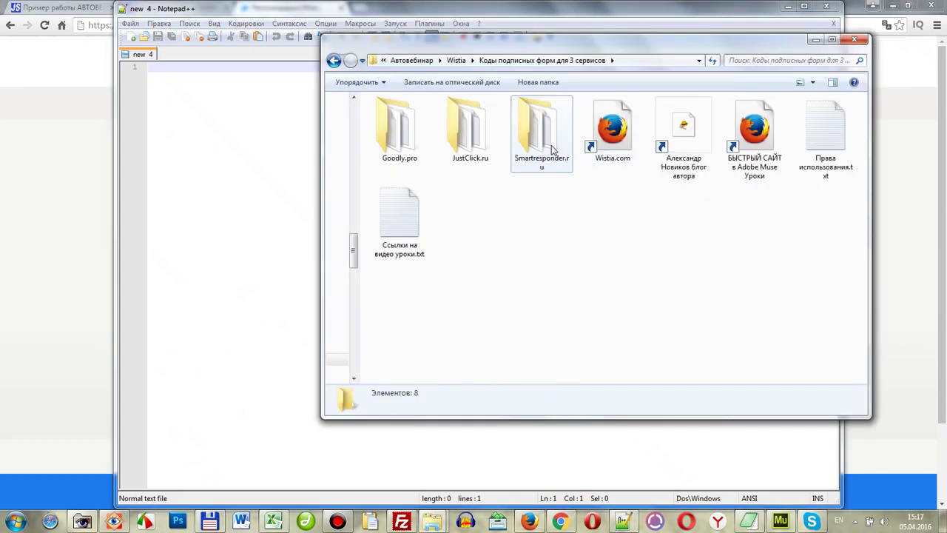
{"action": "left_click", "coordinate": [552, 150]}
{"action": "left_click", "coordinate": [550, 152]}
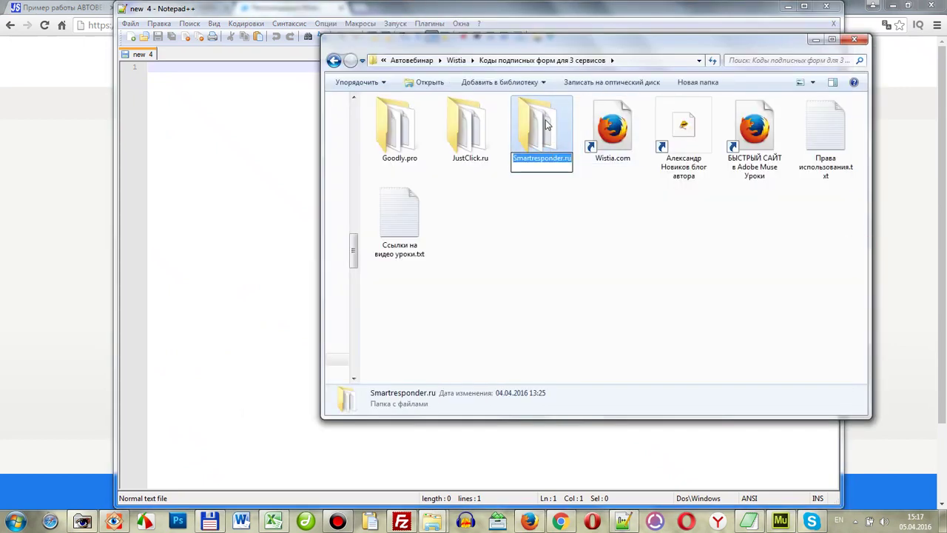
{"action": "double_click", "coordinate": [547, 124]}
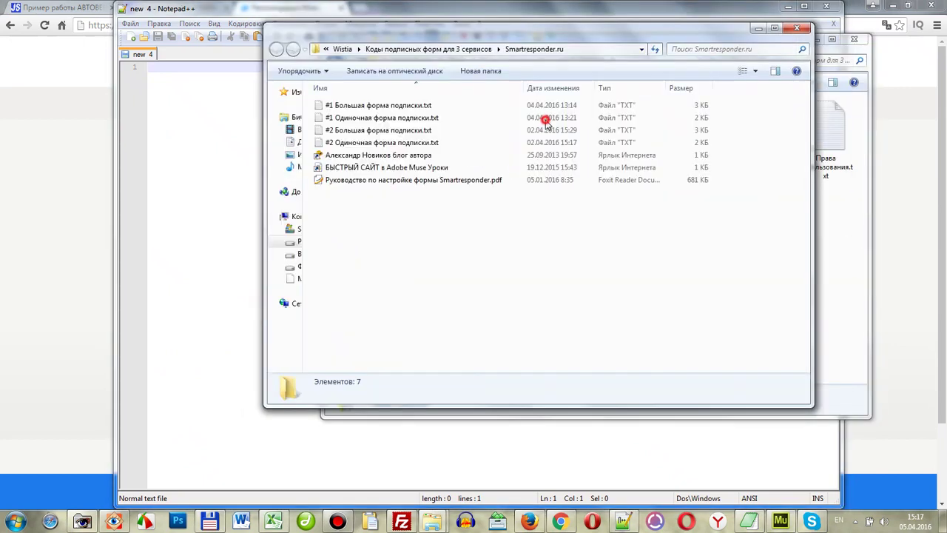
{"action": "left_click", "coordinate": [368, 107]}
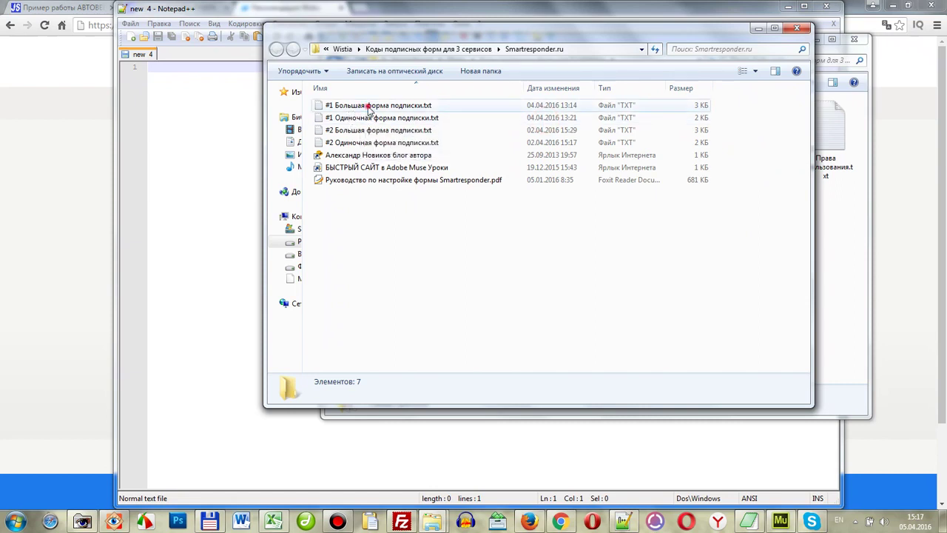
{"action": "double_click", "coordinate": [368, 106]}
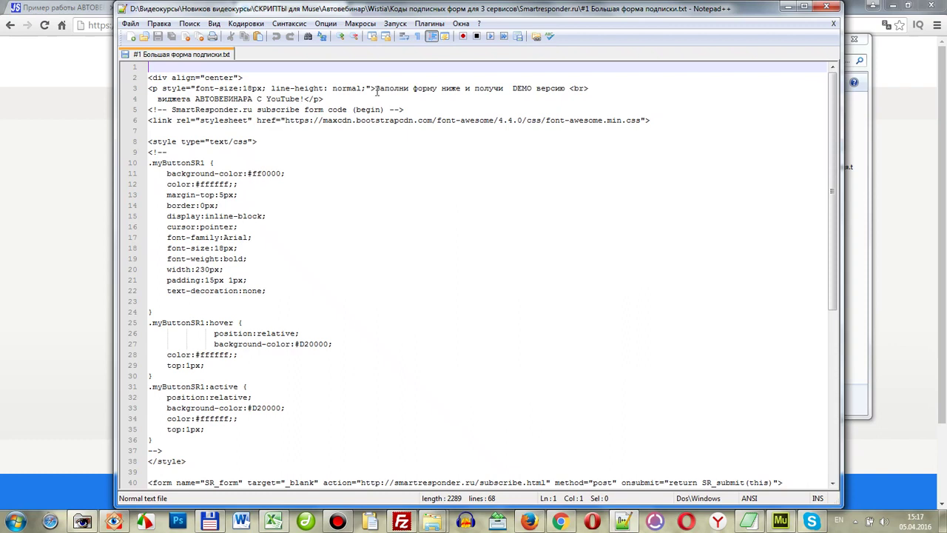
Step: Highlight the form's heading text about the DEMO version of the YouTube autowebinar widget, then clear the selection
{"action": "left_click", "coordinate": [375, 88]}
{"action": "left_click_drag", "start_coordinate": [374, 88], "coordinate": [303, 98]}
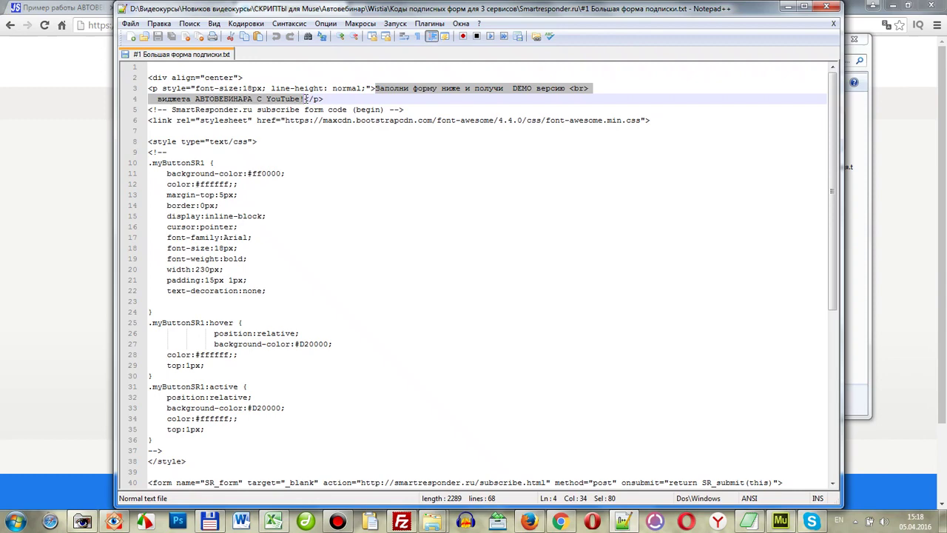
{"action": "left_click", "coordinate": [440, 163]}
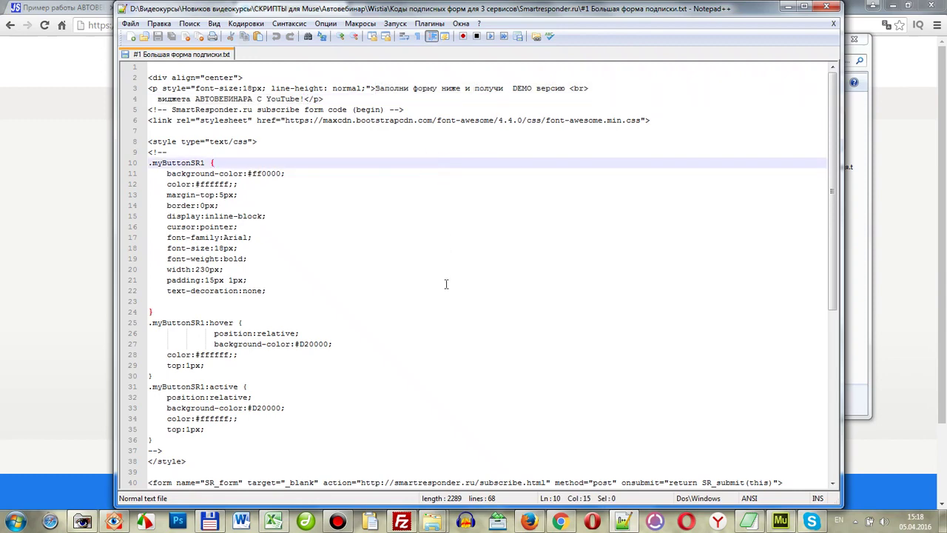
Step: Examine the hidden tid, uid and did[] identifier lines in the form code, highlighting the uid and did[] values
{"action": "scroll", "coordinate": [446, 284], "scroll_direction": "down", "scroll_amount": 9}
{"action": "scroll", "coordinate": [446, 284], "scroll_direction": "down", "scroll_amount": 1}
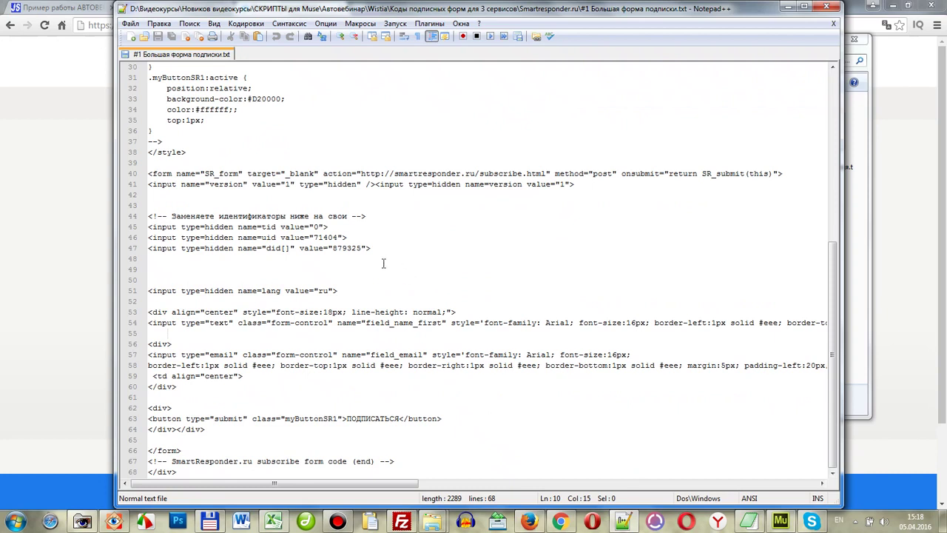
{"action": "left_click_drag", "start_coordinate": [373, 251], "coordinate": [149, 217]}
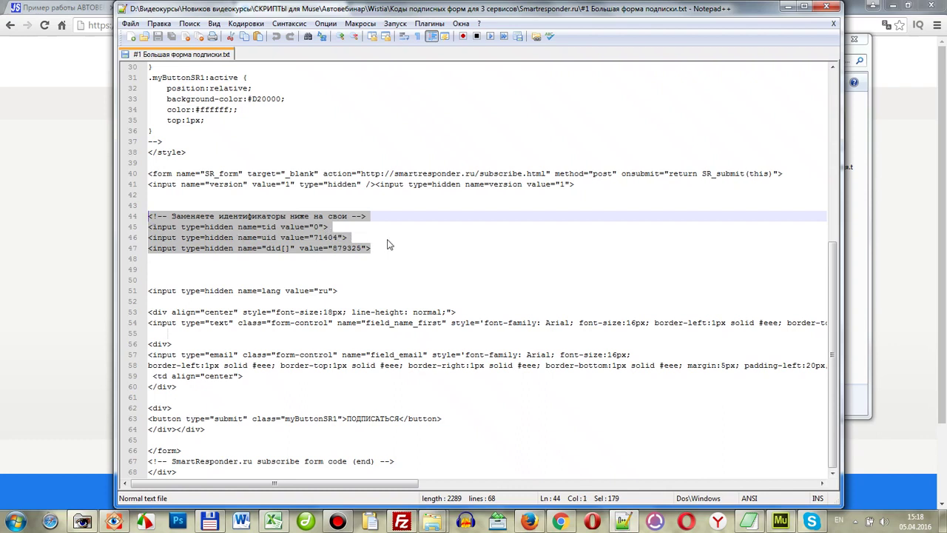
{"action": "left_click", "coordinate": [322, 230]}
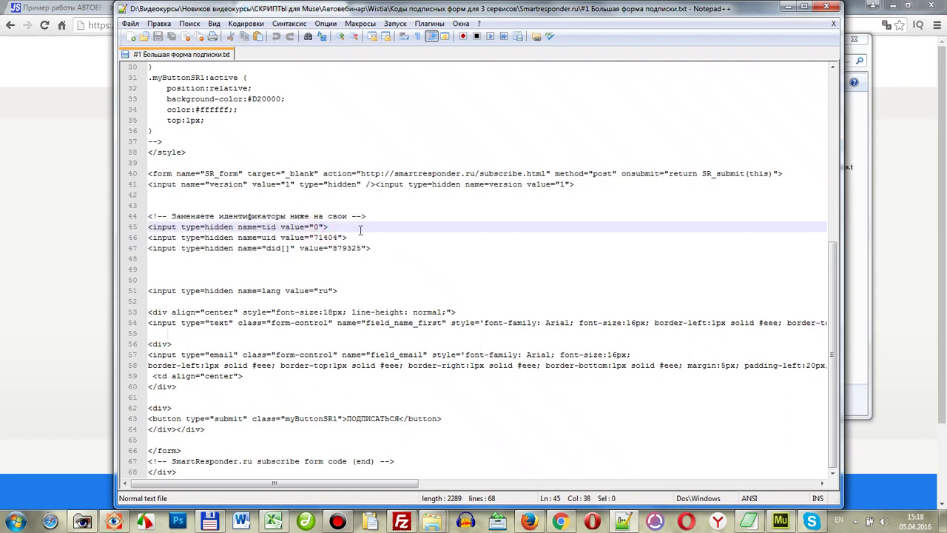
{"action": "left_click", "coordinate": [338, 237]}
{"action": "left_click_drag", "start_coordinate": [338, 237], "coordinate": [313, 238]}
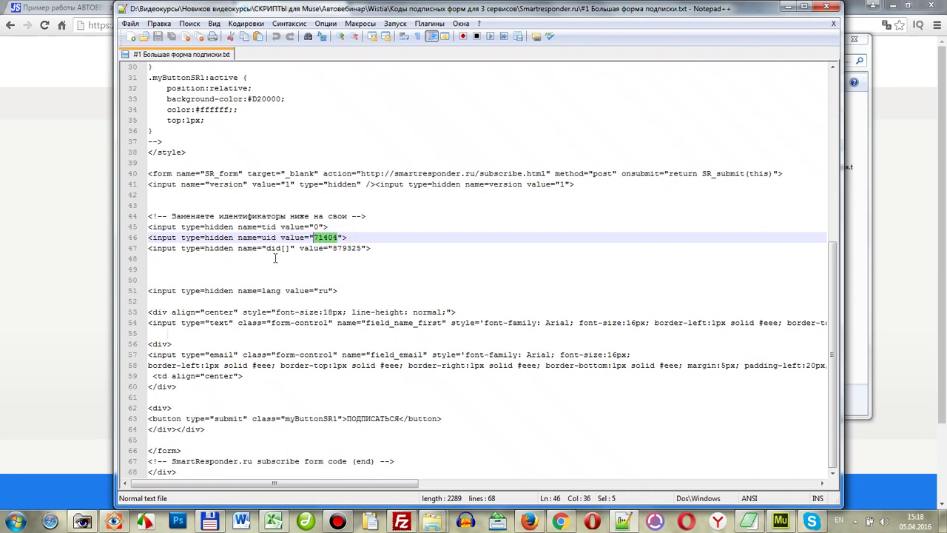
{"action": "left_click_drag", "start_coordinate": [361, 248], "coordinate": [334, 254]}
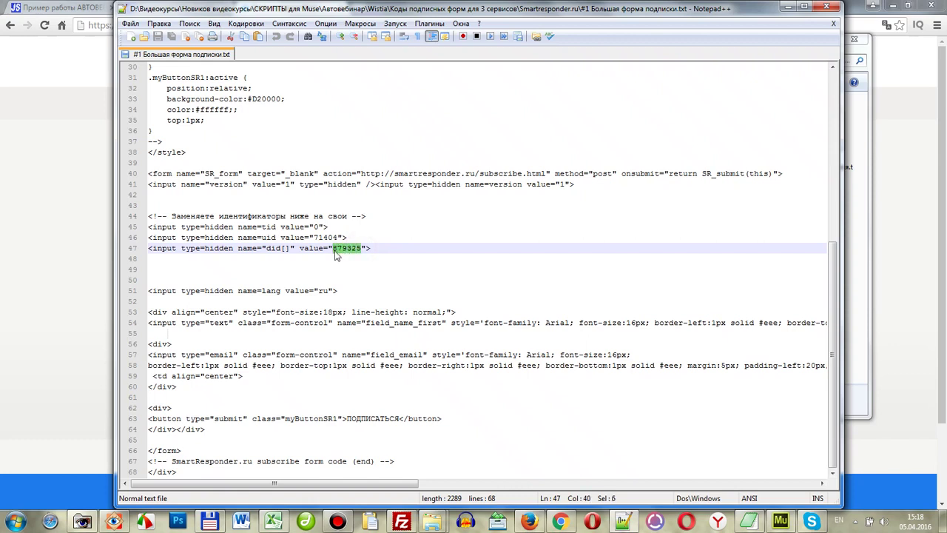
{"action": "left_click", "coordinate": [399, 265]}
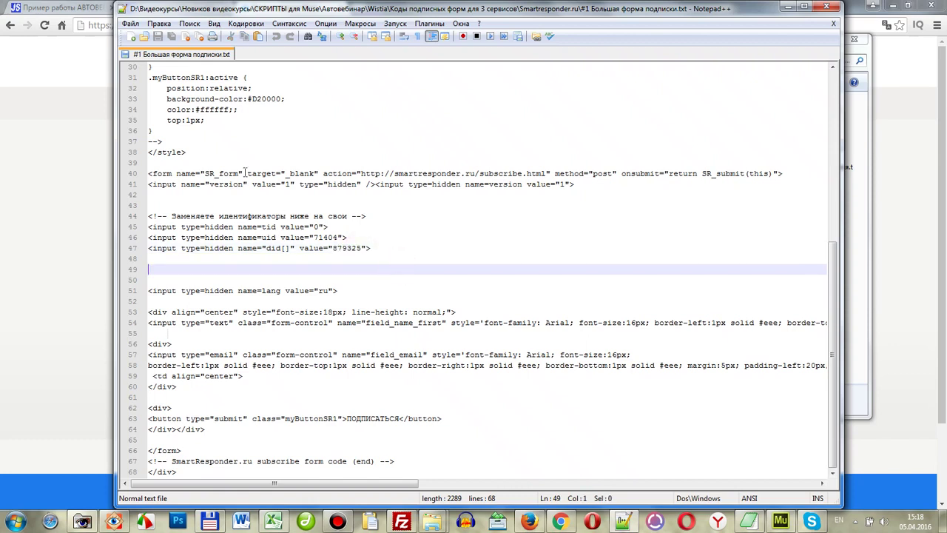
Step: Open "Руководство по настройке формы Smartresponder.pdf" from the Smartresponder.ru folder in Foxit Reader and enlarge the page to 150%
{"action": "left_click", "coordinate": [858, 270]}
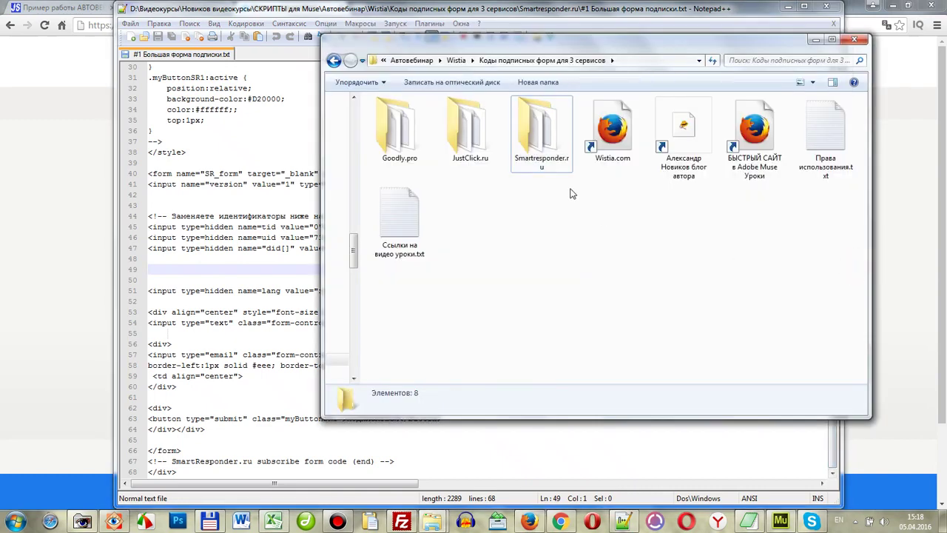
{"action": "double_click", "coordinate": [549, 128]}
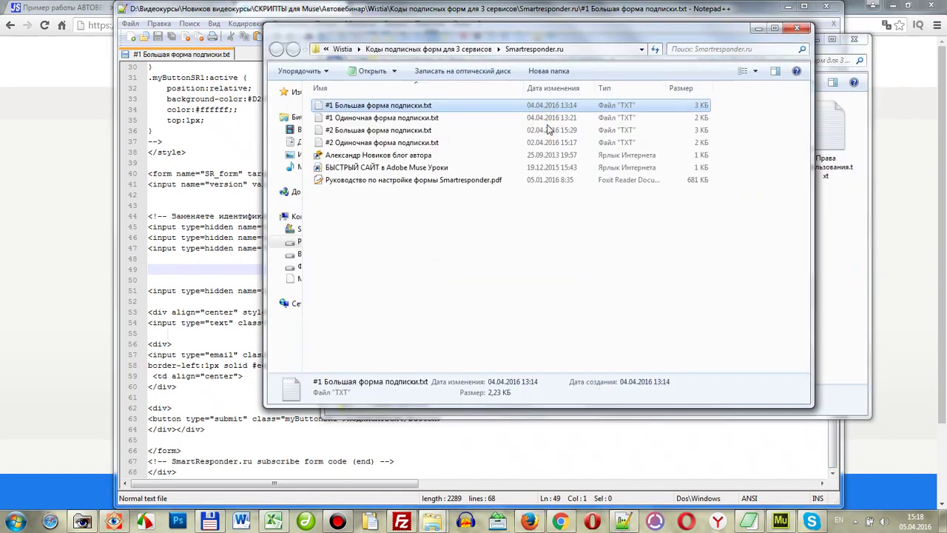
{"action": "left_click", "coordinate": [356, 182]}
{"action": "double_click", "coordinate": [355, 181]}
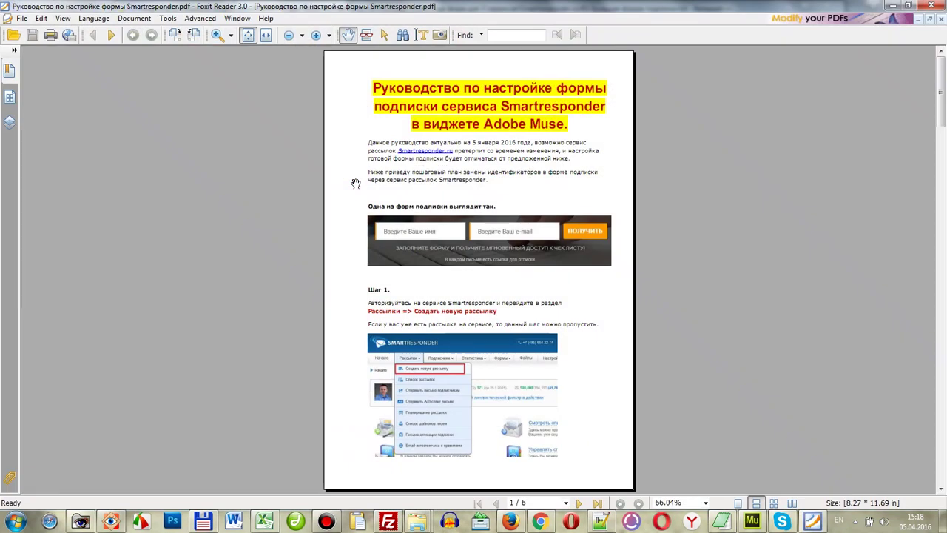
{"action": "left_click", "coordinate": [316, 35]}
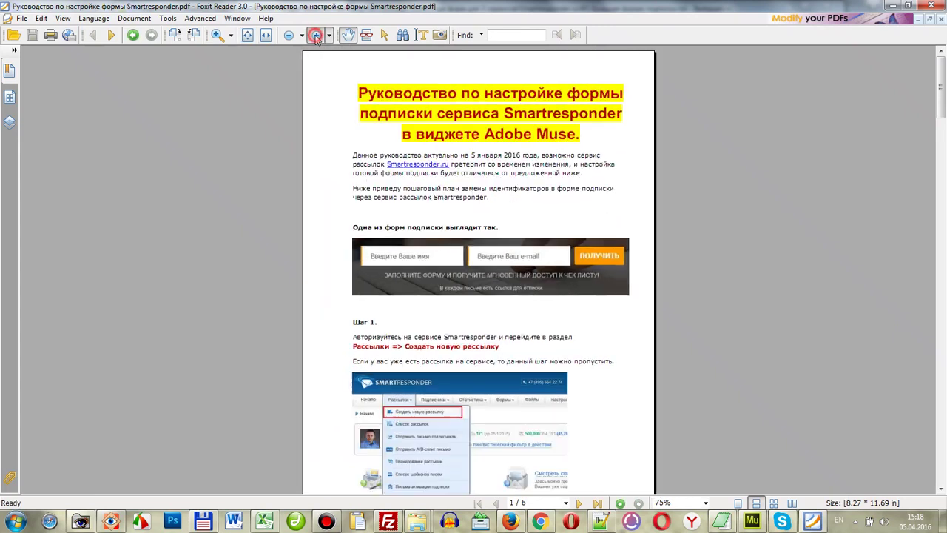
{"action": "left_click", "coordinate": [315, 34]}
{"action": "left_click", "coordinate": [316, 36]}
{"action": "left_click", "coordinate": [315, 36]}
{"action": "left_click", "coordinate": [316, 34]}
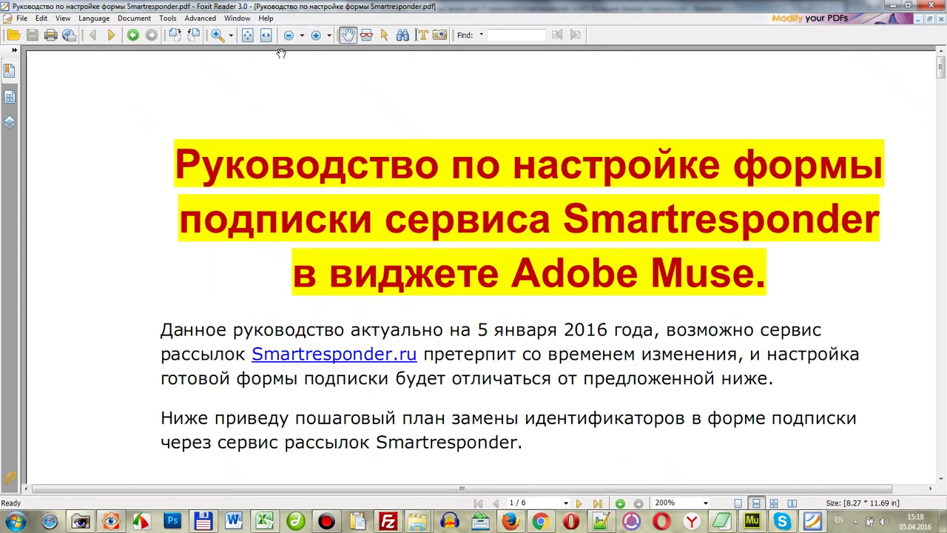
{"action": "left_click", "coordinate": [287, 37]}
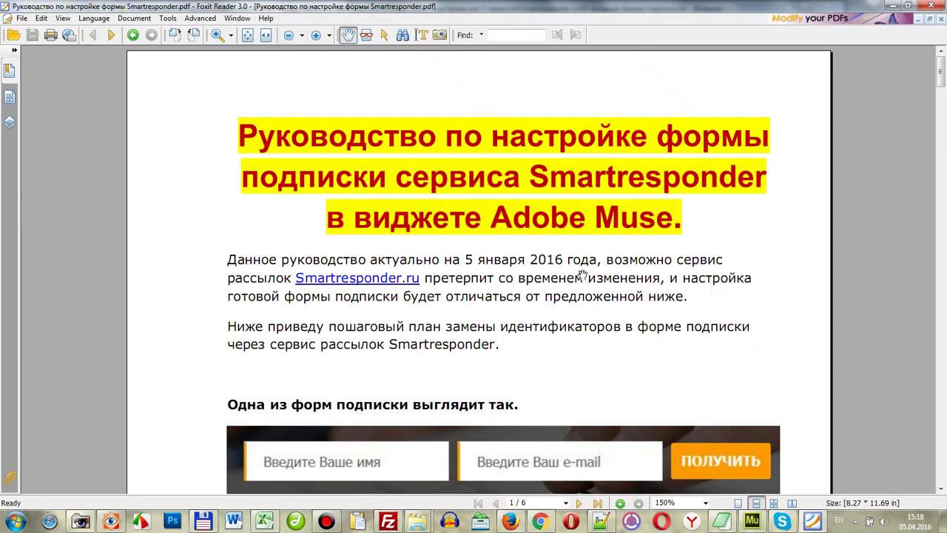
Step: Read through steps 1 to 6 of the guide, up to the code sample with the marked identifiers
{"action": "scroll", "coordinate": [695, 220], "scroll_direction": "down", "scroll_amount": 3}
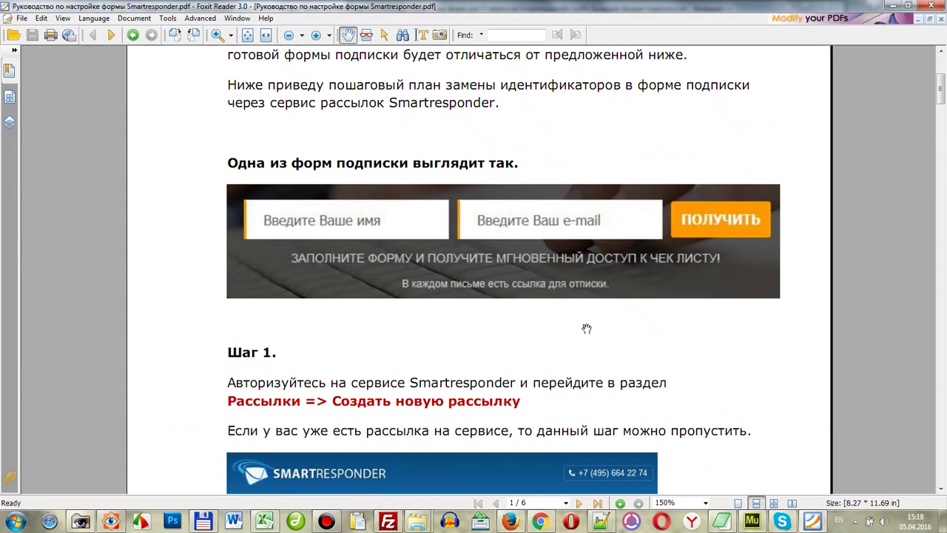
{"action": "scroll", "coordinate": [586, 327], "scroll_direction": "down", "scroll_amount": 6}
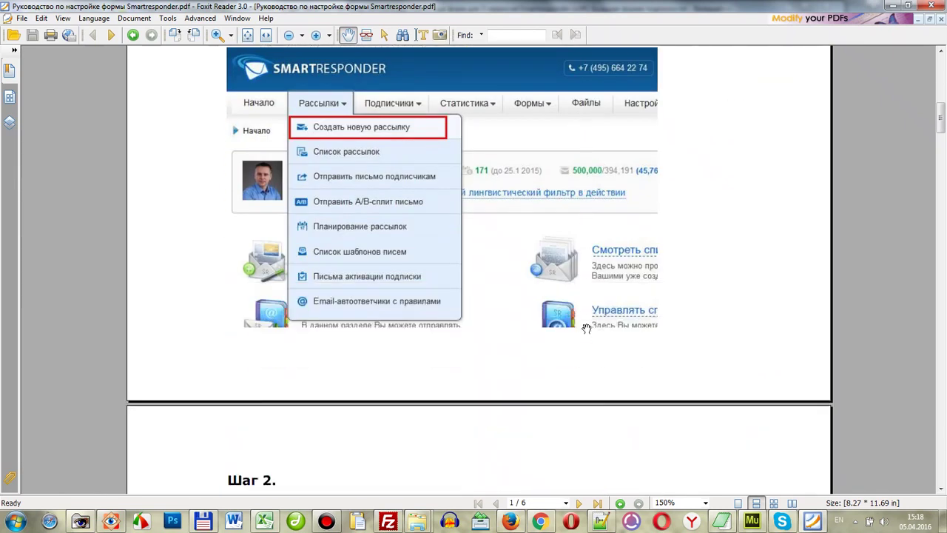
{"action": "scroll", "coordinate": [586, 328], "scroll_direction": "up", "scroll_amount": 1}
{"action": "scroll", "coordinate": [585, 328], "scroll_direction": "down", "scroll_amount": 8}
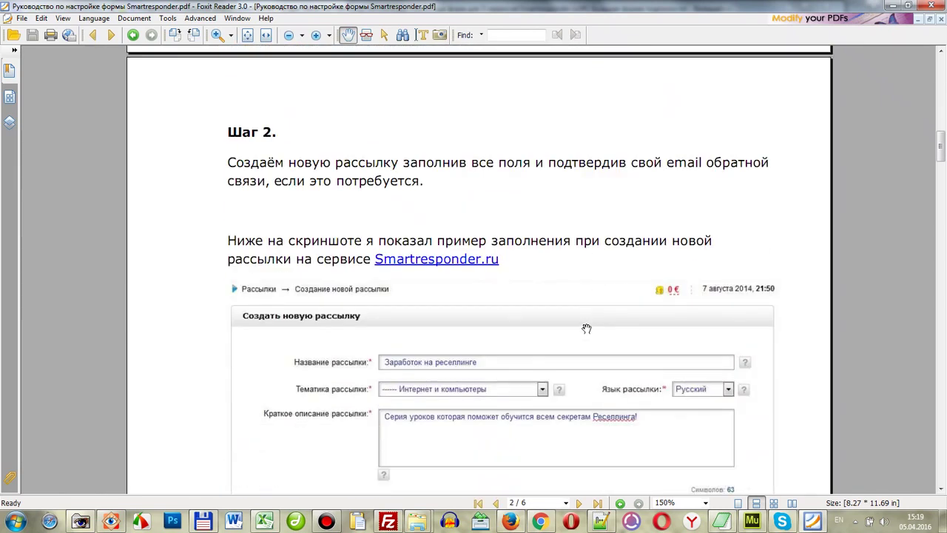
{"action": "scroll", "coordinate": [585, 327], "scroll_direction": "down", "scroll_amount": 15}
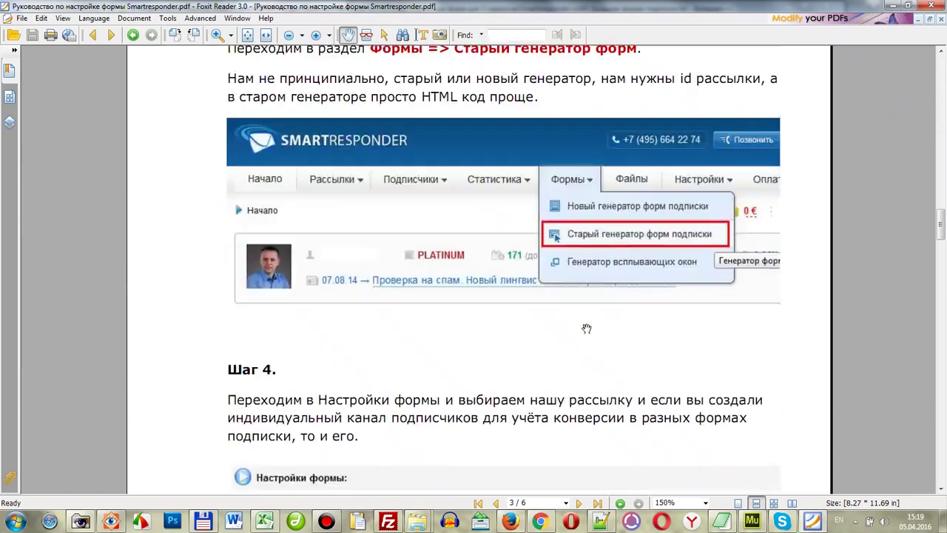
{"action": "scroll", "coordinate": [586, 328], "scroll_direction": "down", "scroll_amount": 12}
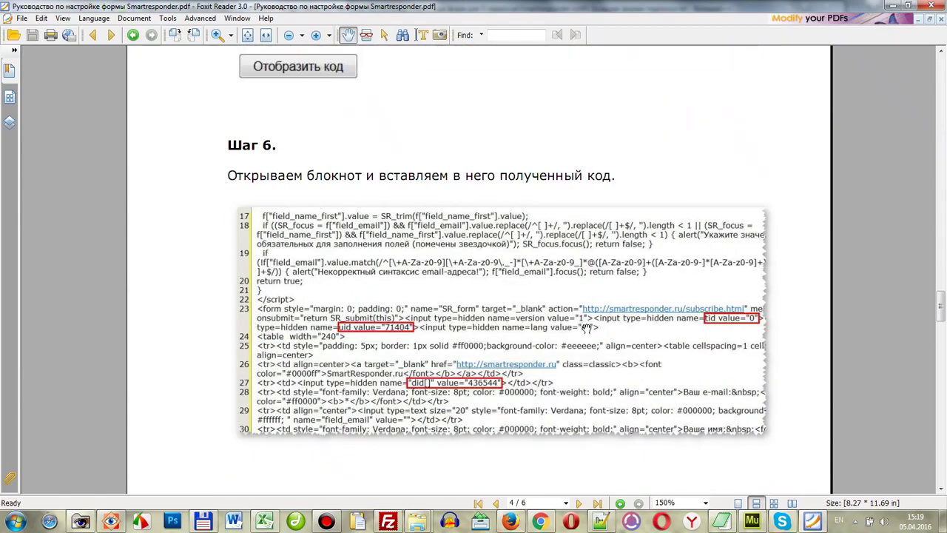
{"action": "scroll", "coordinate": [586, 328], "scroll_direction": "down", "scroll_amount": 2}
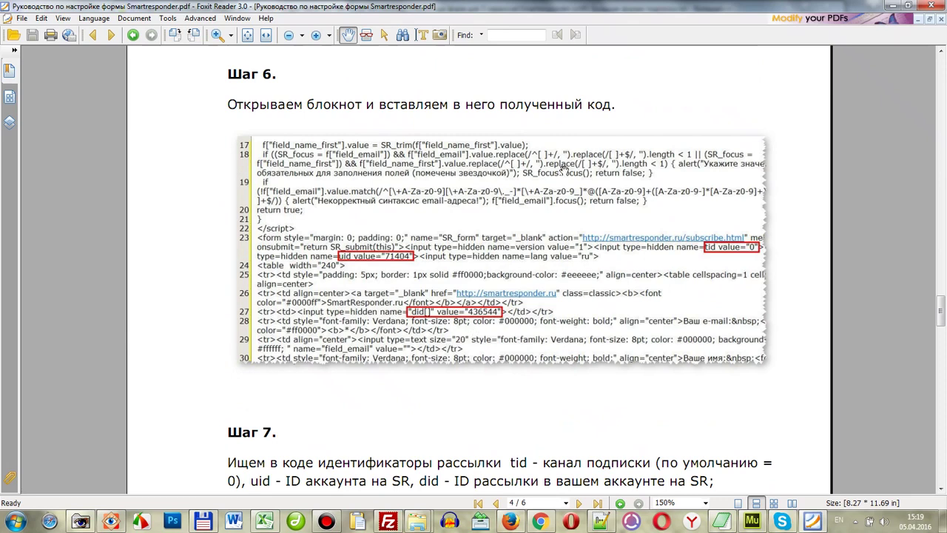
Step: Close the PDF guide and return to the beginning of the large subscription form's code in Notepad++
{"action": "left_click", "coordinate": [932, 6]}
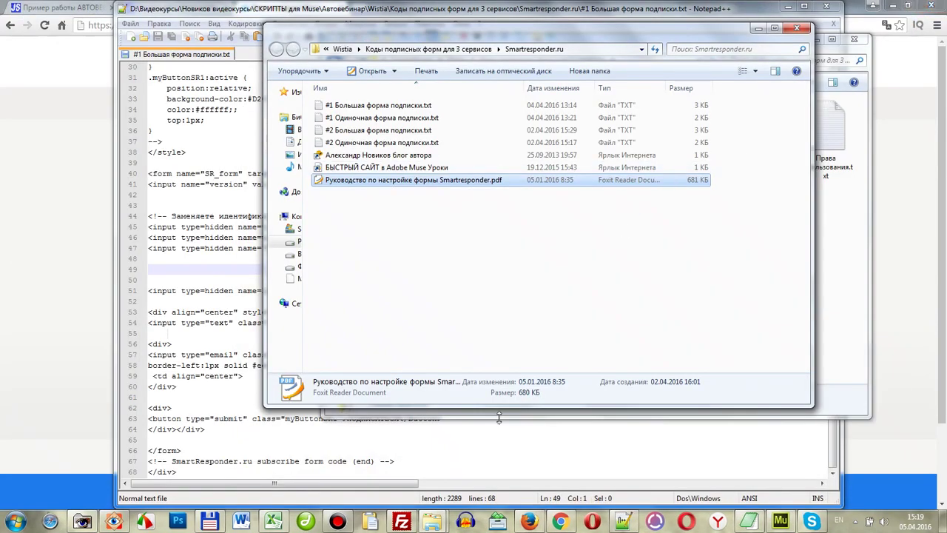
{"action": "left_click", "coordinate": [435, 471]}
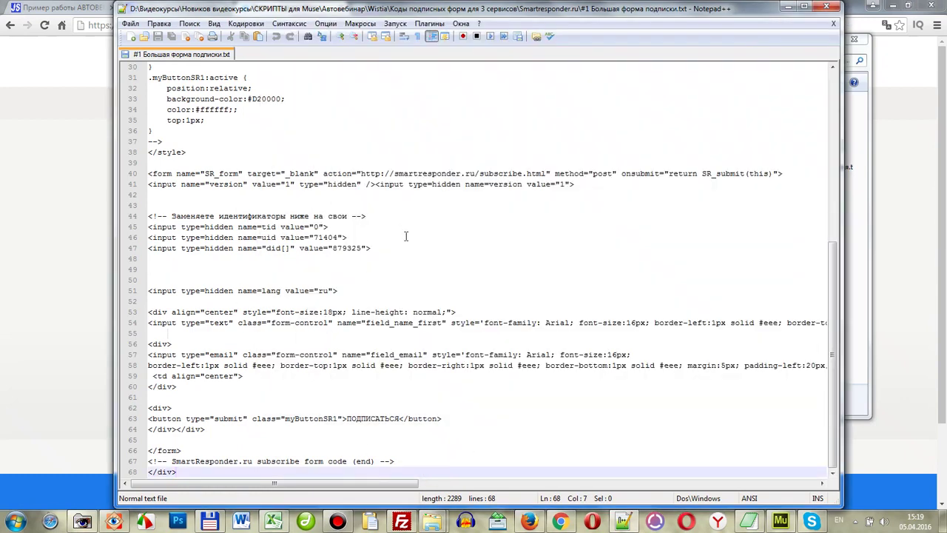
{"action": "scroll", "coordinate": [405, 236], "scroll_direction": "up", "scroll_amount": 10}
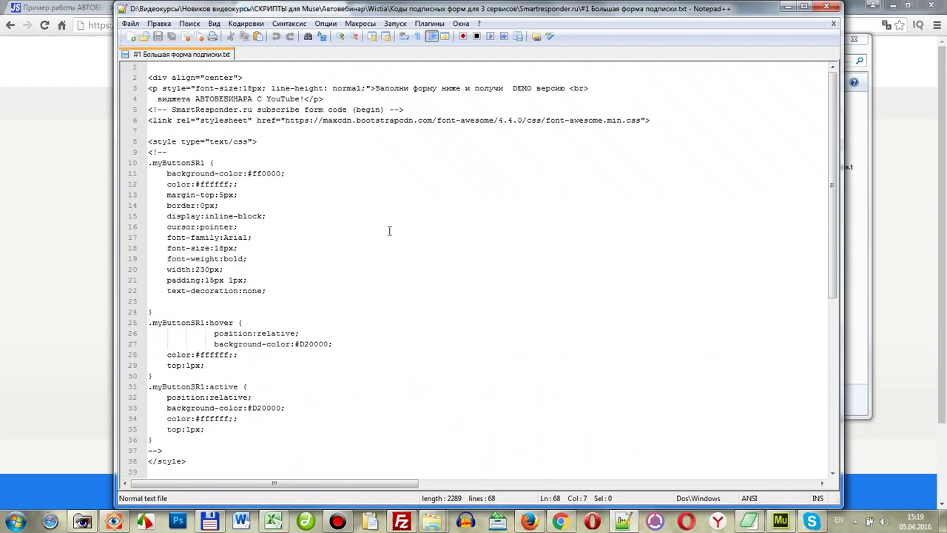
Step: Copy the entire large subscription form code and switch to the "Рекомендация Wistia" video page in Chrome
{"action": "left_click", "coordinate": [389, 230]}
{"action": "key", "text": "ctrl+a"}
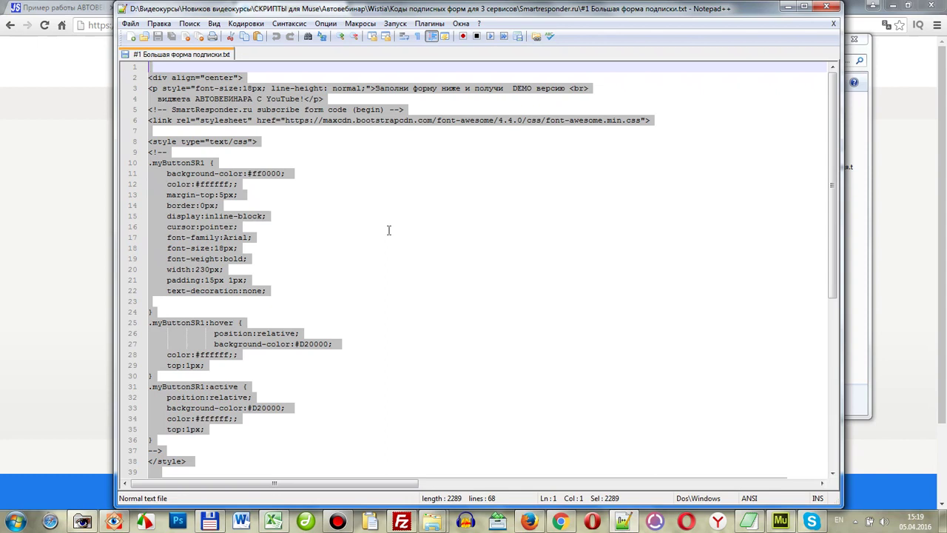
{"action": "left_click", "coordinate": [54, 159]}
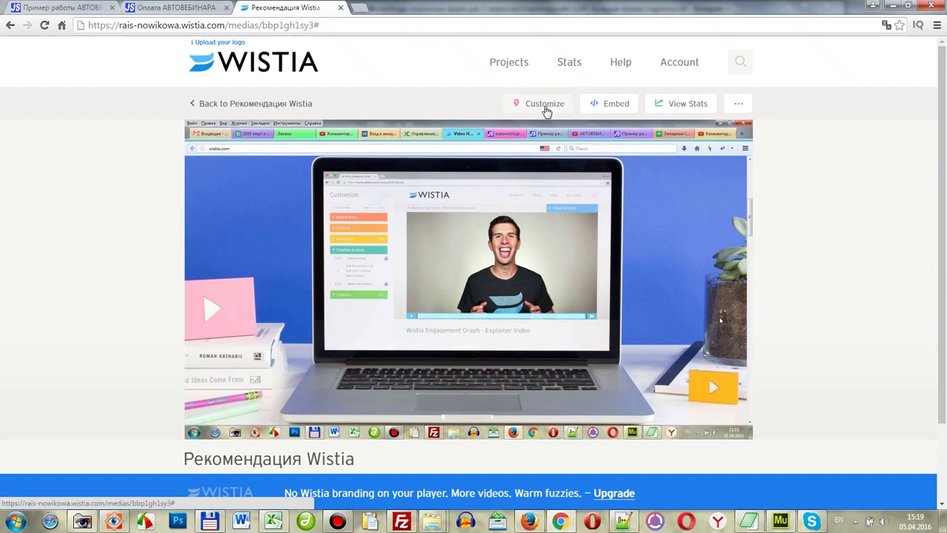
{"action": "left_click", "coordinate": [549, 110]}
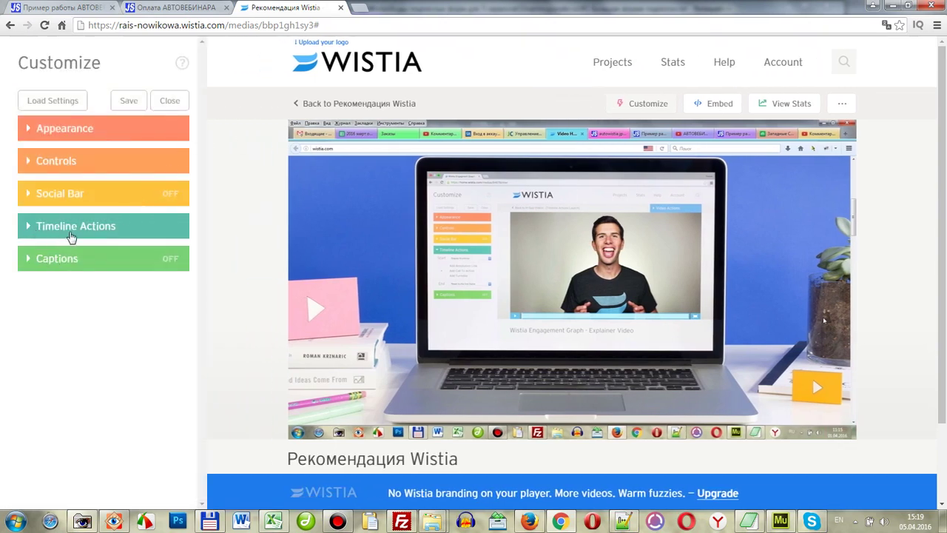
{"action": "left_click", "coordinate": [93, 233]}
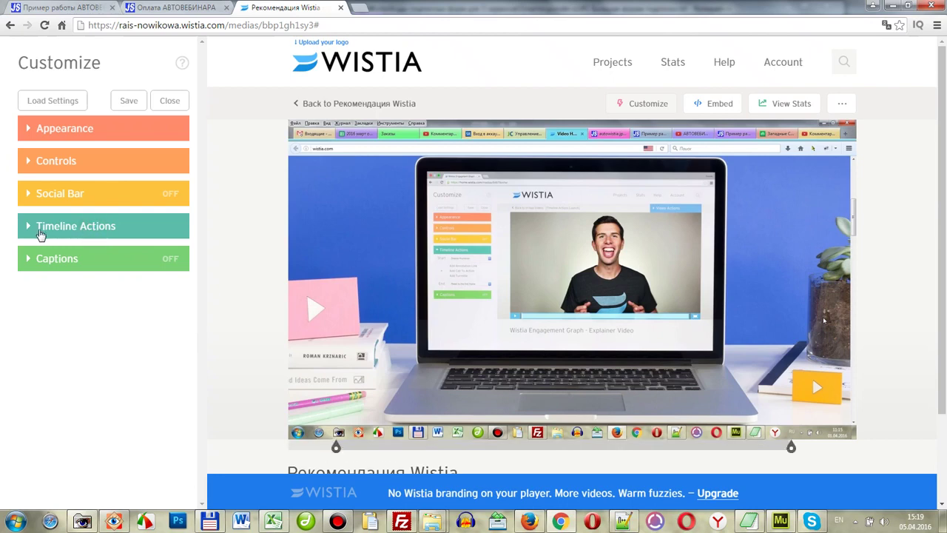
{"action": "left_click", "coordinate": [44, 25]}
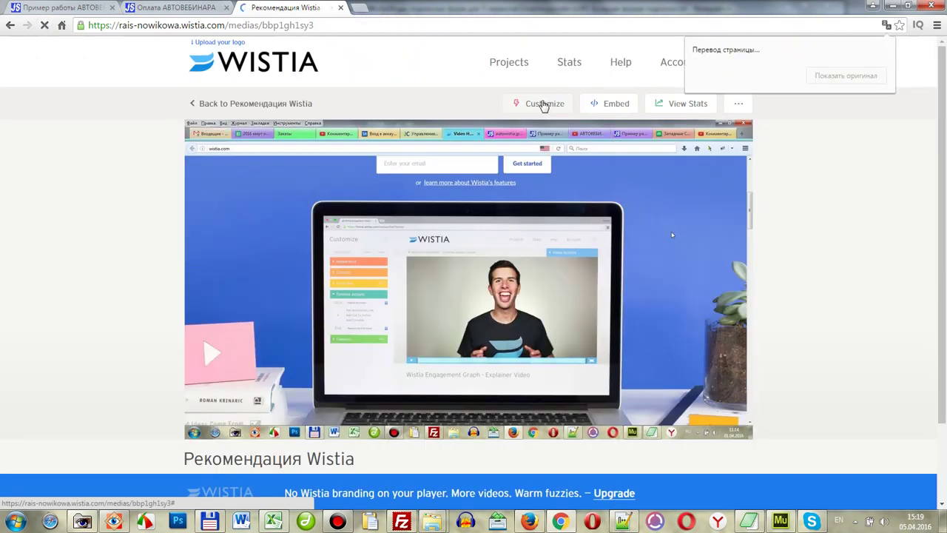
Step: Remove the existing call to action at 0:52 from the video's timeline actions
{"action": "left_click", "coordinate": [544, 104]}
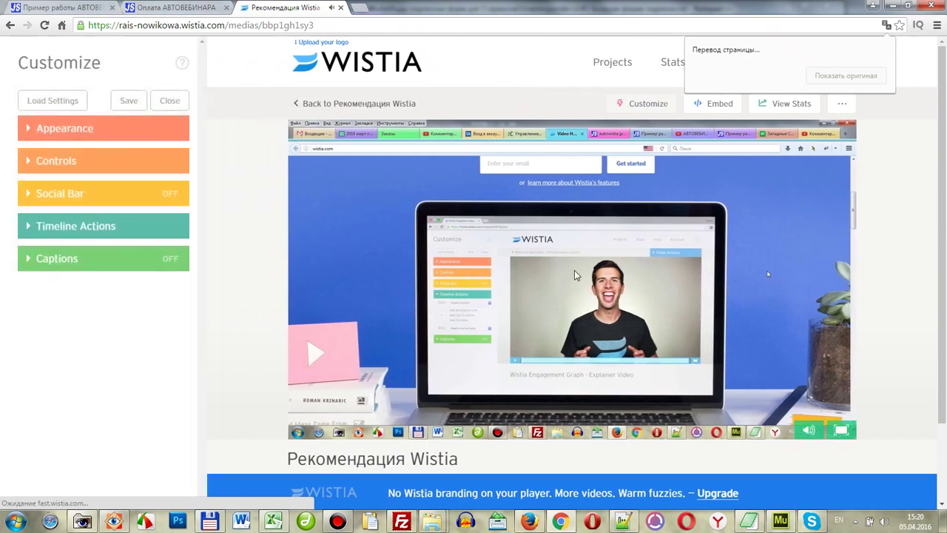
{"action": "left_click", "coordinate": [574, 272]}
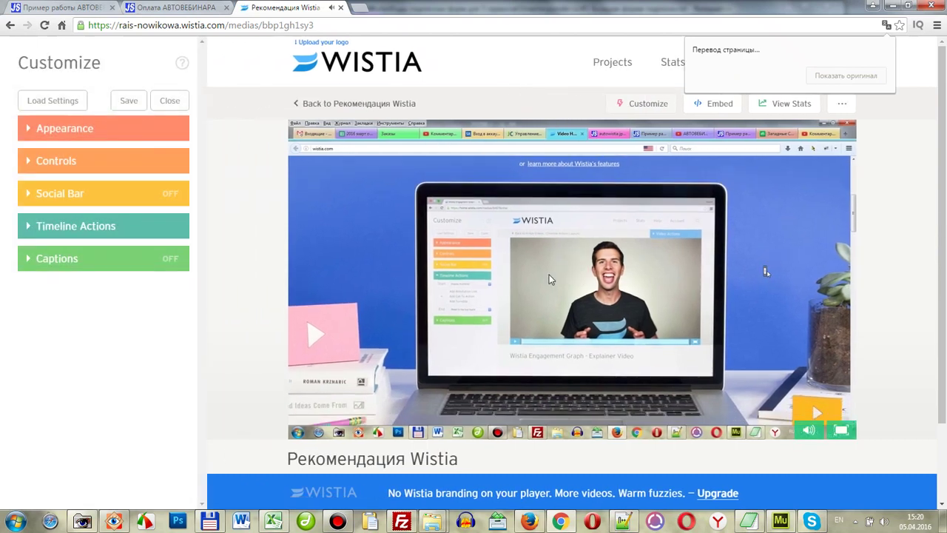
{"action": "left_click", "coordinate": [42, 229]}
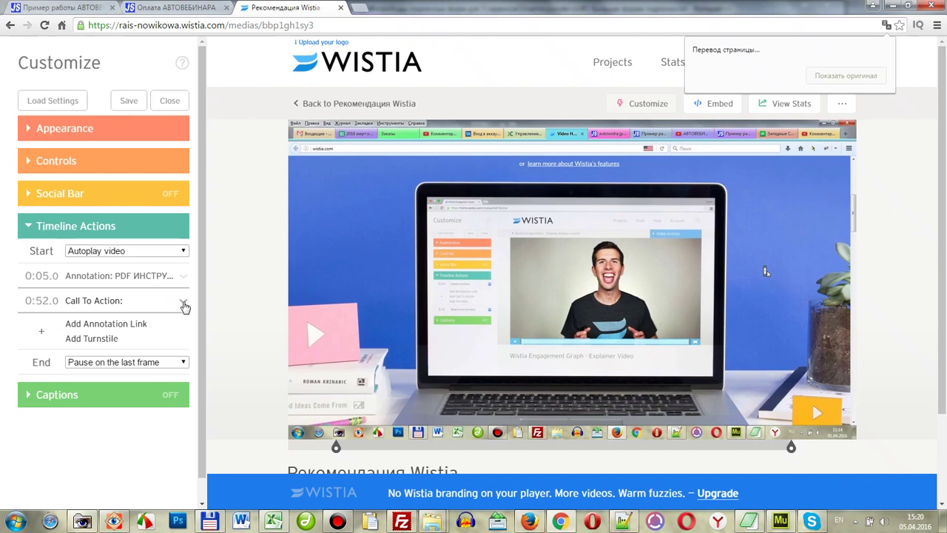
{"action": "left_click", "coordinate": [183, 301]}
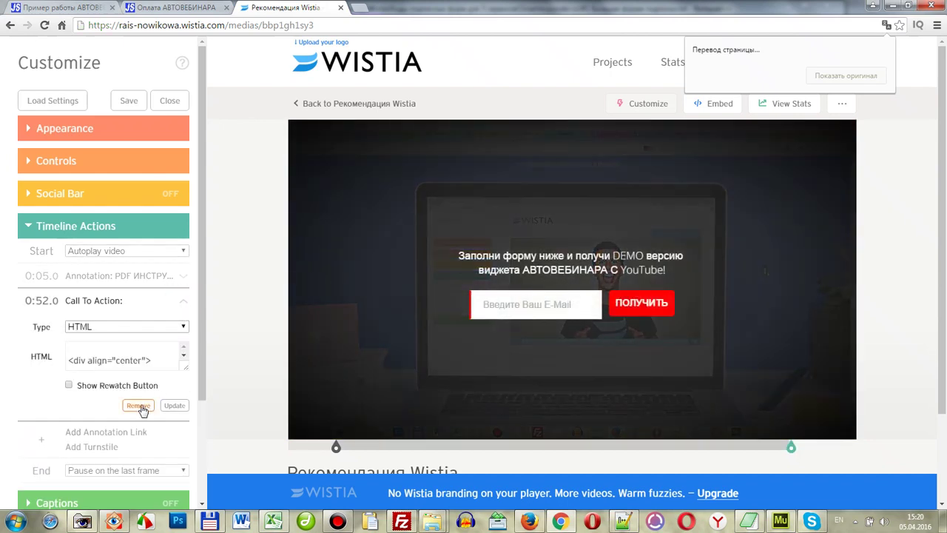
{"action": "left_click", "coordinate": [139, 405]}
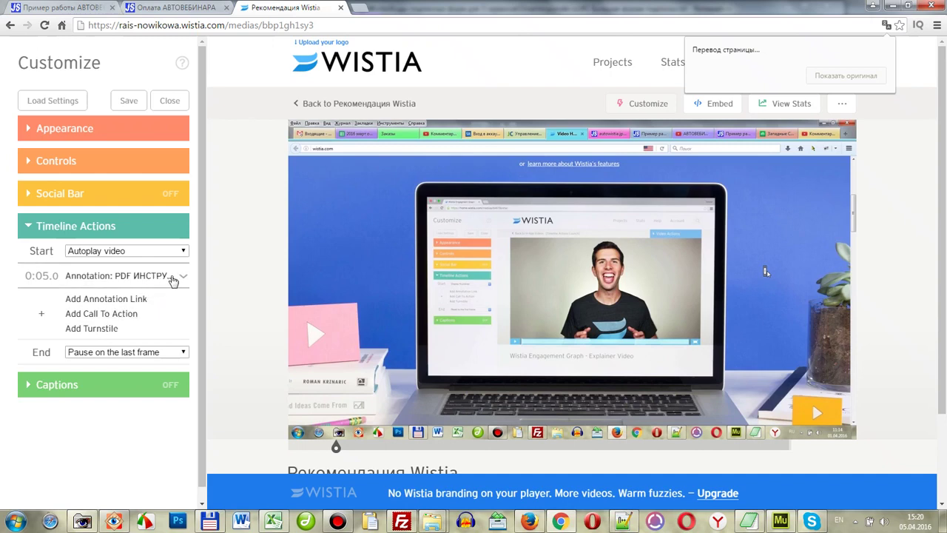
Step: Examine the "PDF ИНСТРУКЦИЯ" annotation's link text, URL, start time and end time, and collapse its settings
{"action": "left_click", "coordinate": [182, 277]}
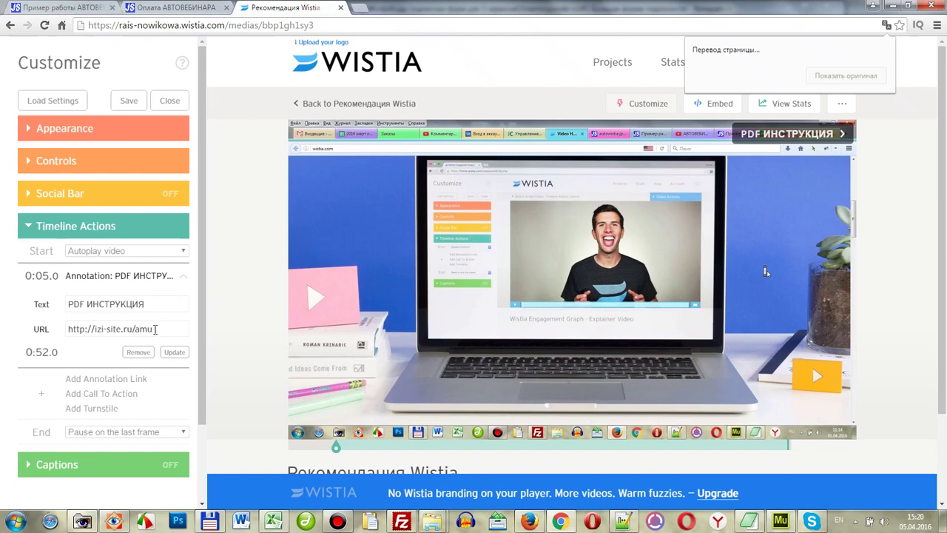
{"action": "triple_click", "coordinate": [154, 328]}
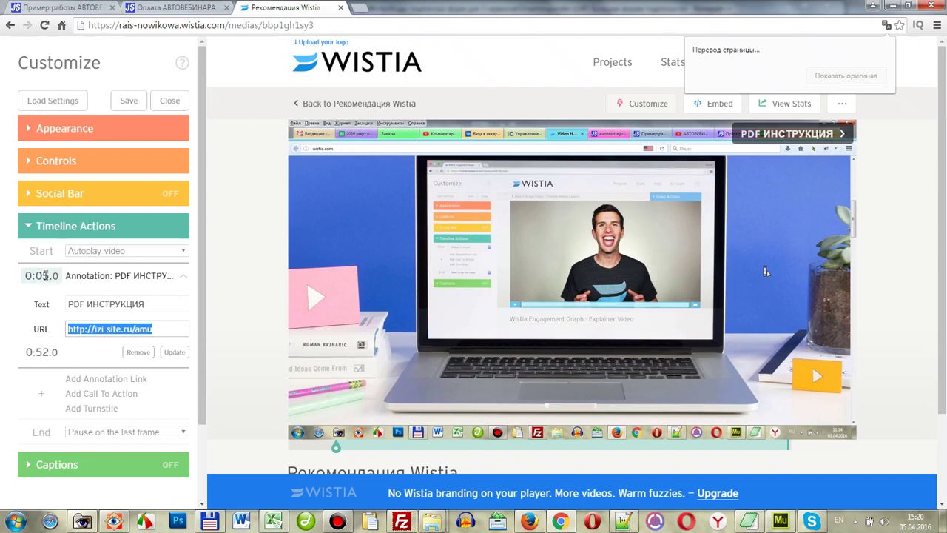
{"action": "left_click", "coordinate": [45, 278]}
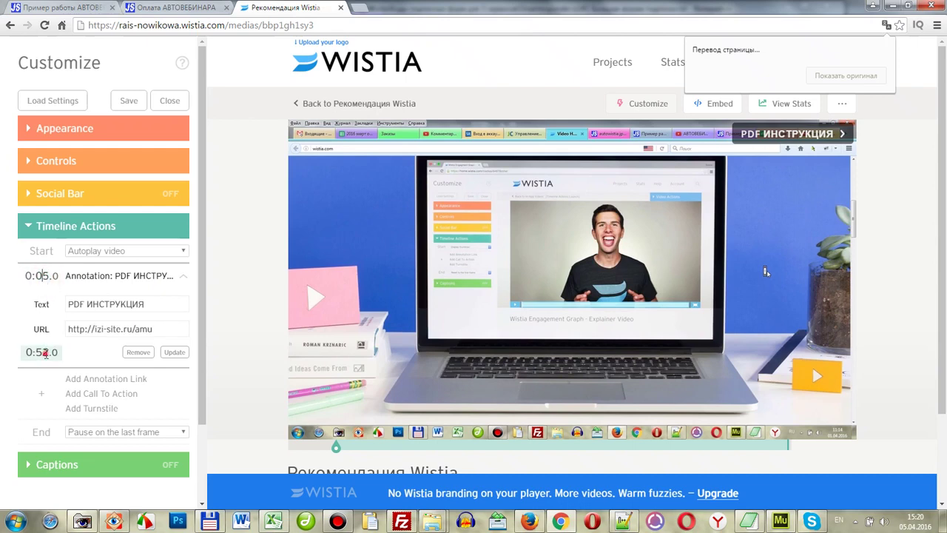
{"action": "left_click", "coordinate": [45, 353]}
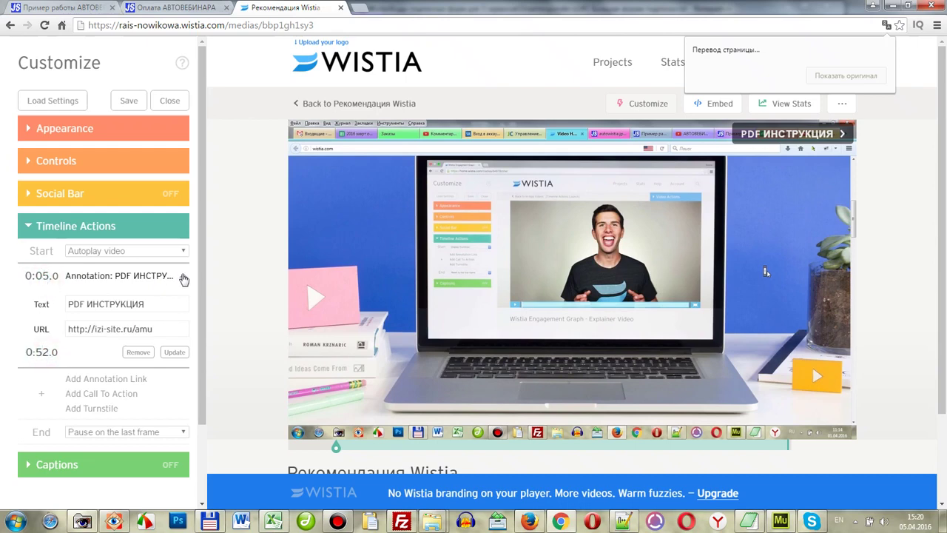
{"action": "left_click", "coordinate": [184, 276]}
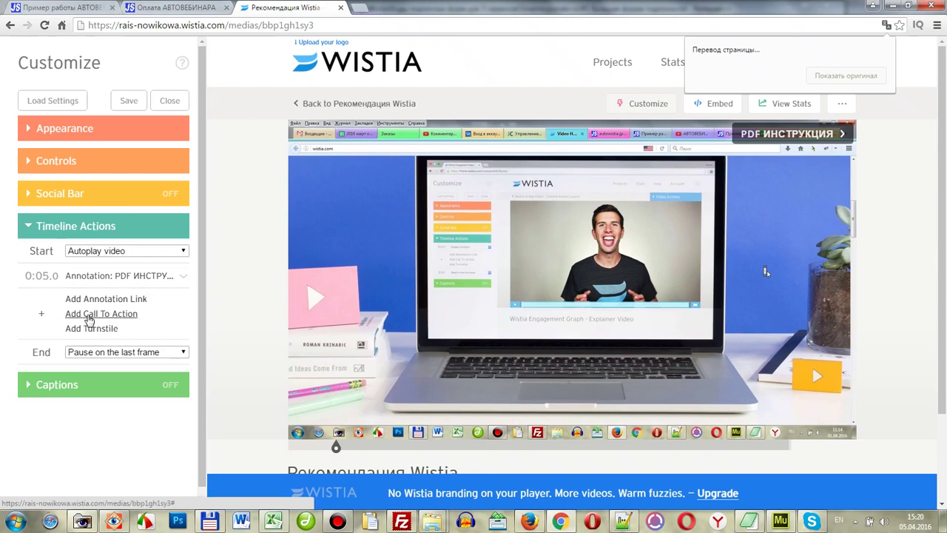
Step: Add an HTML call to action at 0:52 and replace its code with the copied subscription form code
{"action": "left_click", "coordinate": [111, 316]}
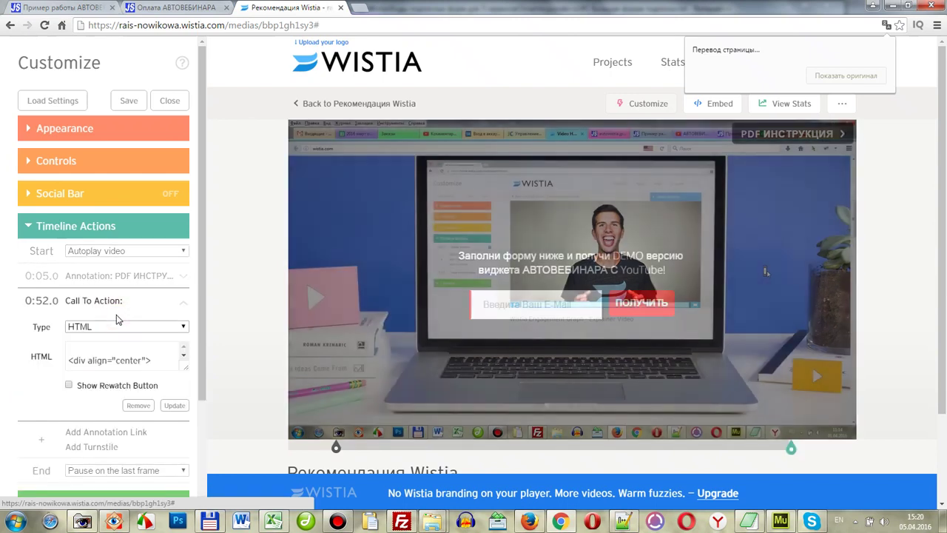
{"action": "left_click", "coordinate": [184, 326]}
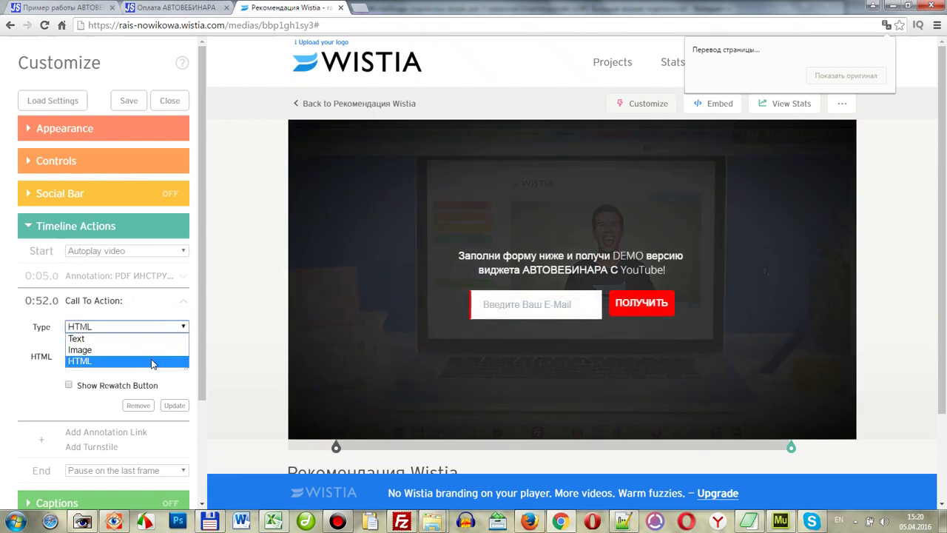
{"action": "left_click", "coordinate": [153, 362]}
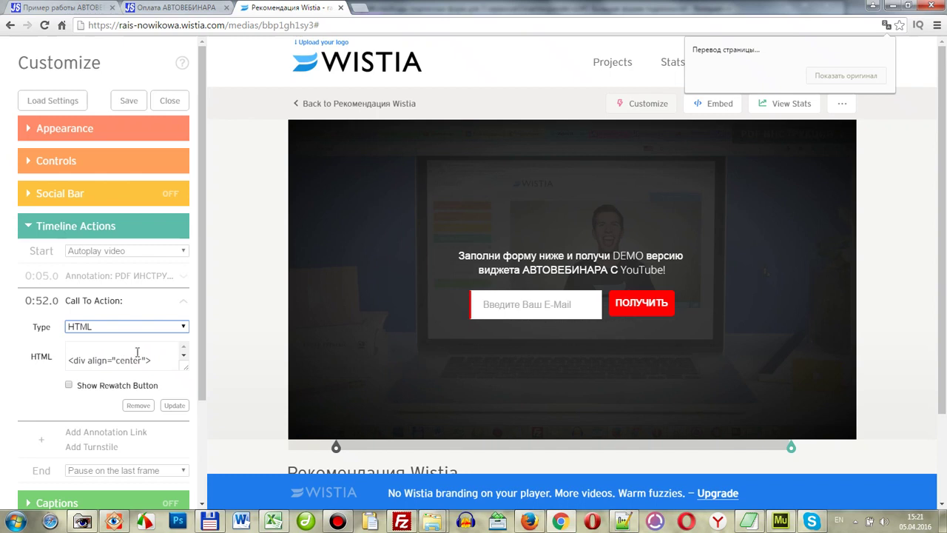
{"action": "left_click", "coordinate": [137, 352]}
{"action": "key", "text": "ctrl+a"}
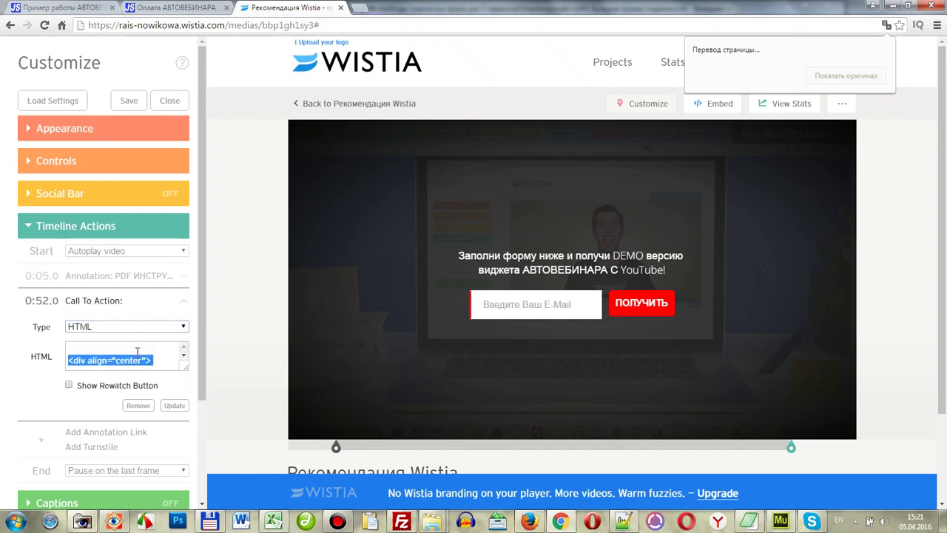
{"action": "key", "text": "BackSpace"}
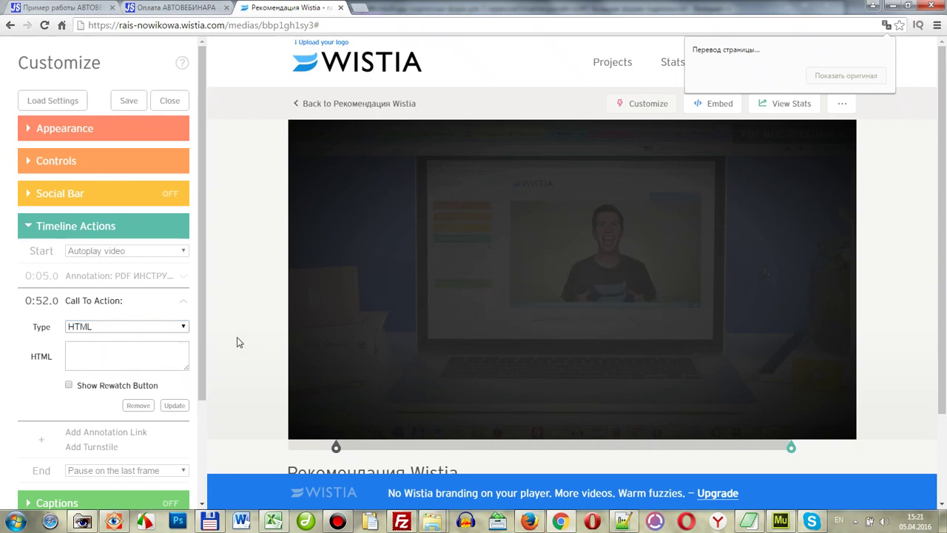
{"action": "key", "text": "ctrl+v"}
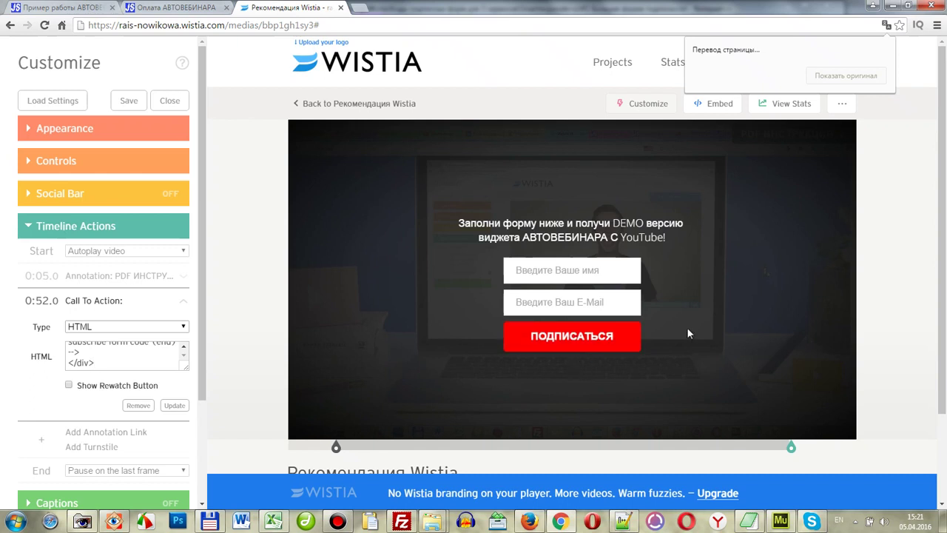
Step: Check the previewed form's input fields and subscribe button, along with the call to action's time
{"action": "left_click", "coordinate": [545, 339]}
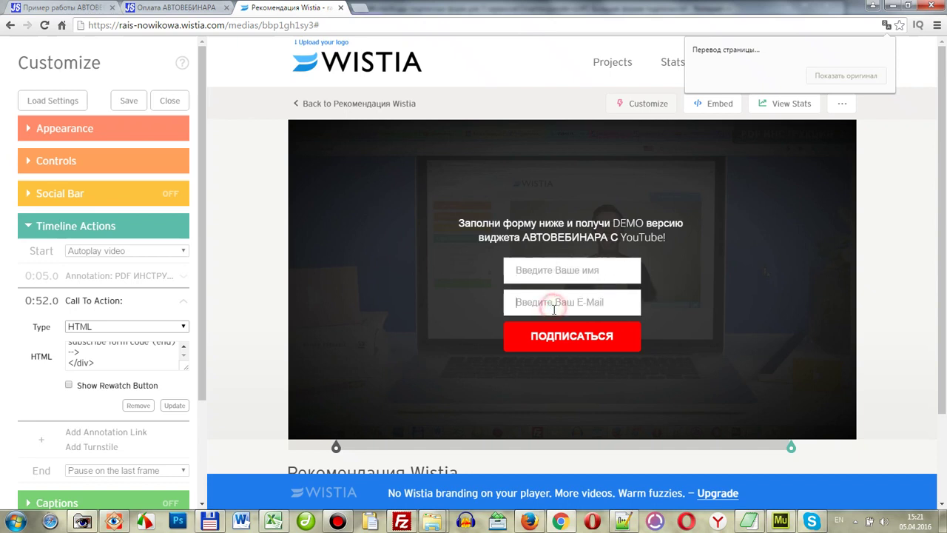
{"action": "left_click", "coordinate": [591, 341]}
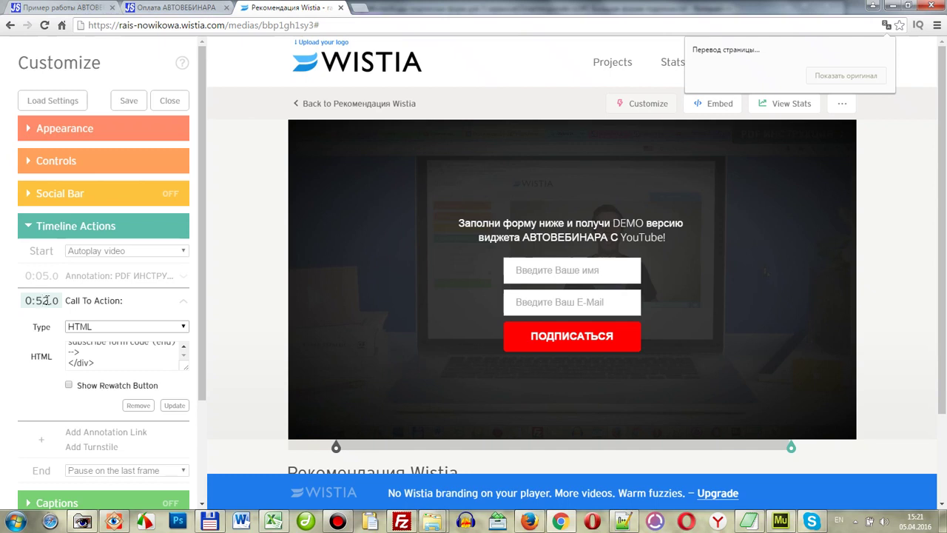
{"action": "key", "text": "Return"}
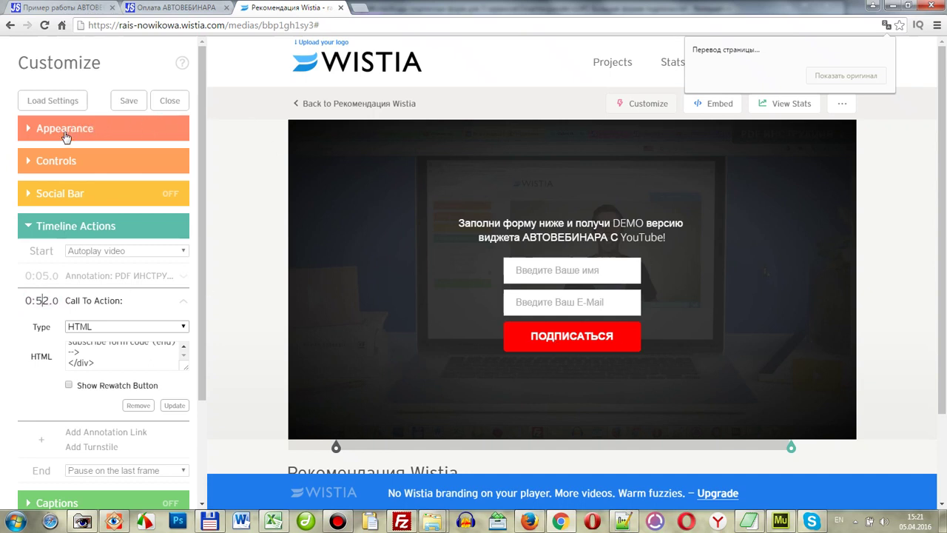
Step: Enable the Play Bar in the player controls and save the video's customization
{"action": "left_click", "coordinate": [38, 164]}
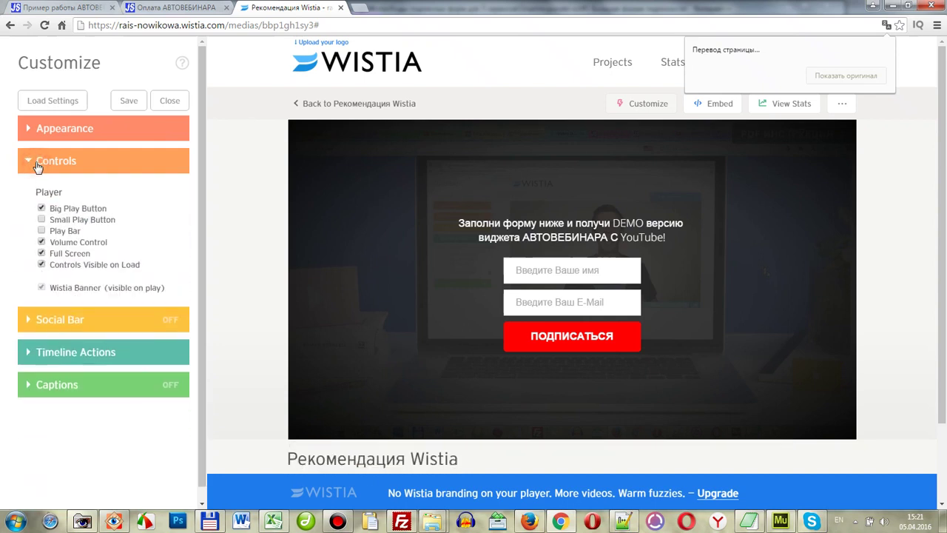
{"action": "left_click", "coordinate": [41, 231]}
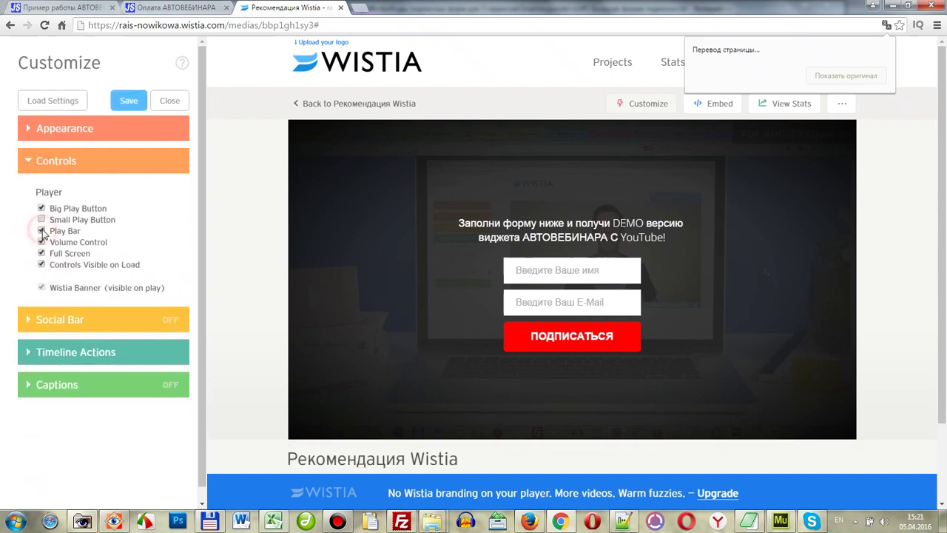
{"action": "left_click", "coordinate": [129, 103]}
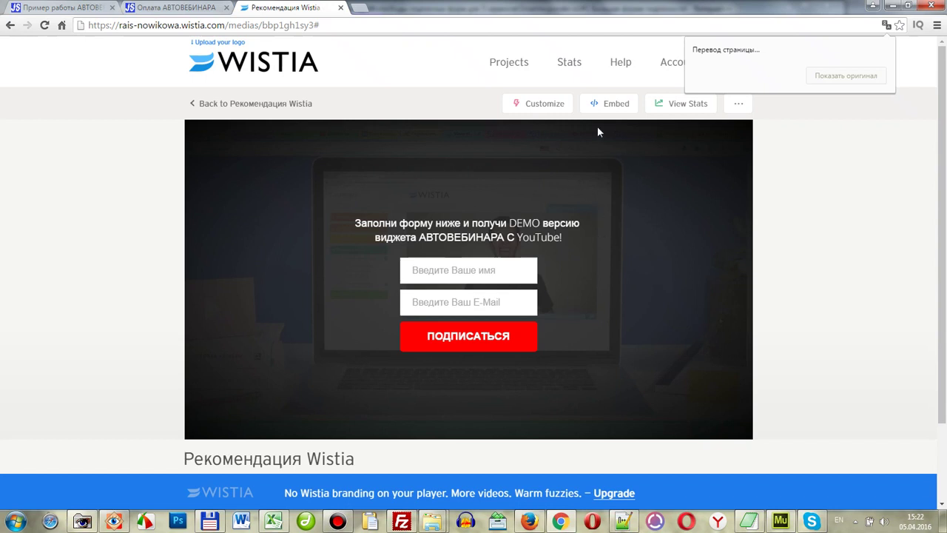
Step: Reopen the video's customization, disable the Play Bar in the player controls, and save the change
{"action": "left_click", "coordinate": [549, 104]}
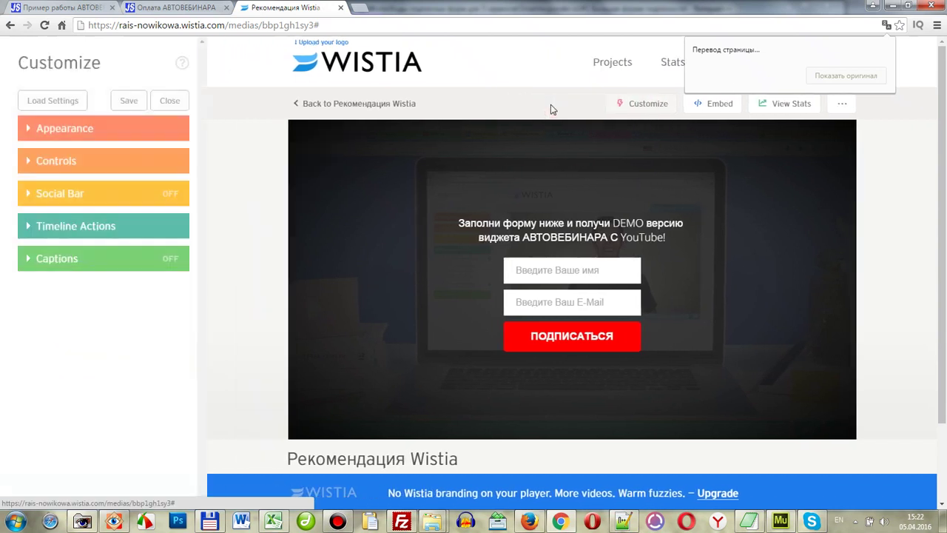
{"action": "left_click", "coordinate": [100, 227]}
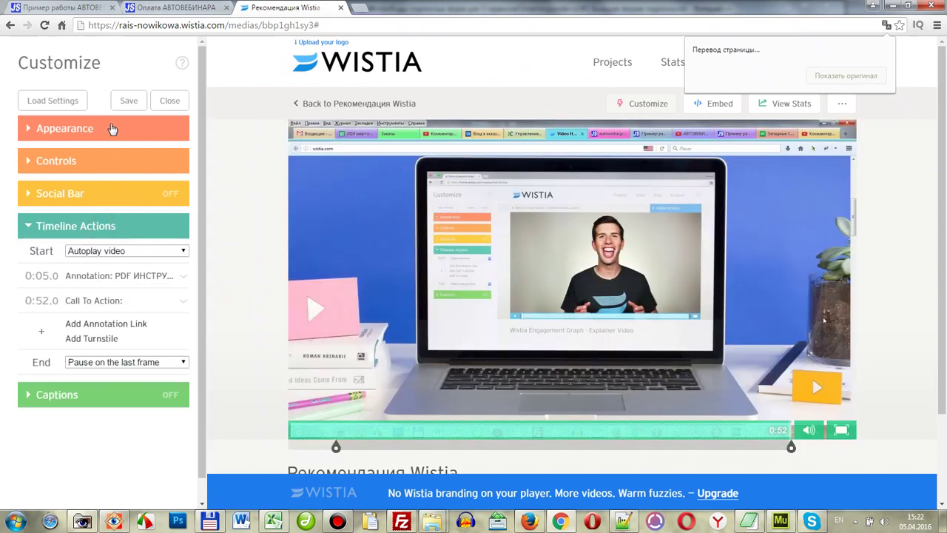
{"action": "left_click", "coordinate": [106, 161]}
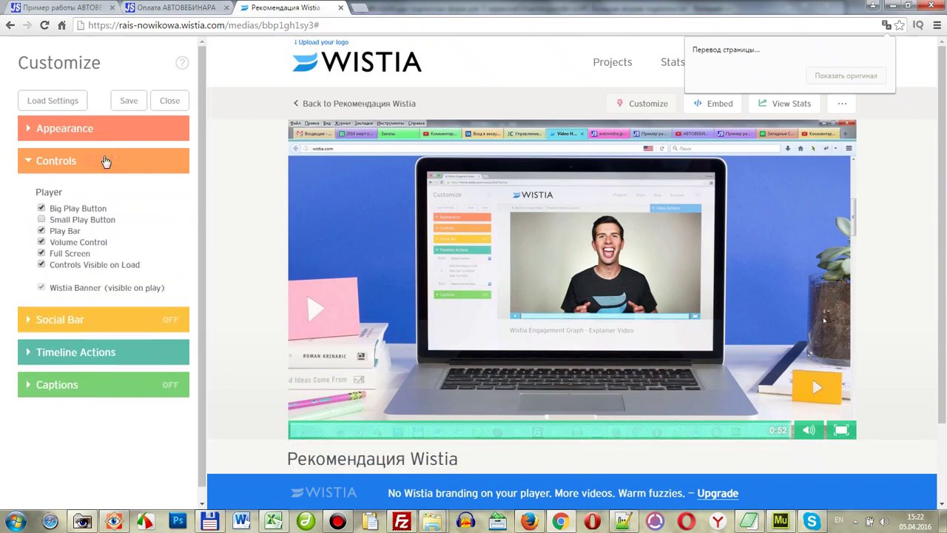
{"action": "left_click", "coordinate": [42, 231]}
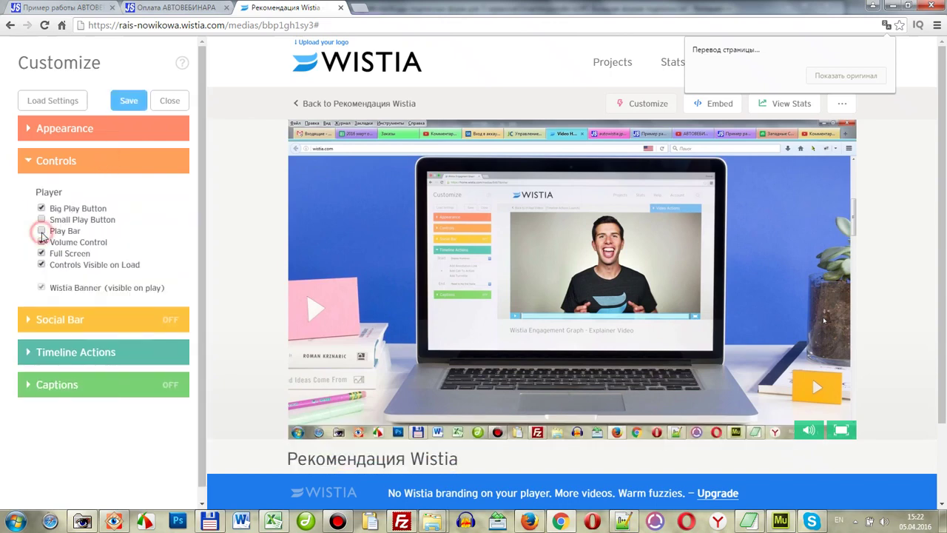
{"action": "left_click", "coordinate": [128, 101]}
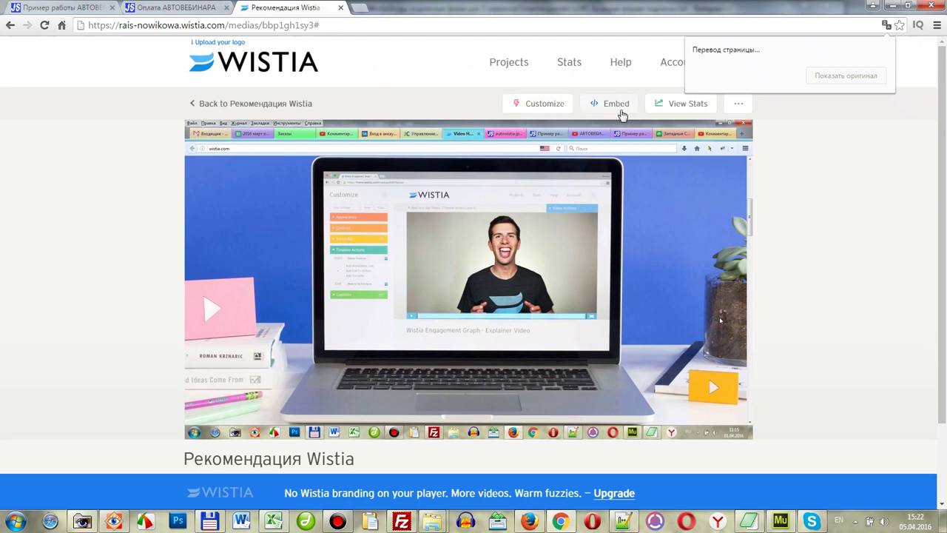
Step: Configure the video's inline embed code with a fixed width of 800 and the Fallback embed type
{"action": "left_click", "coordinate": [614, 104]}
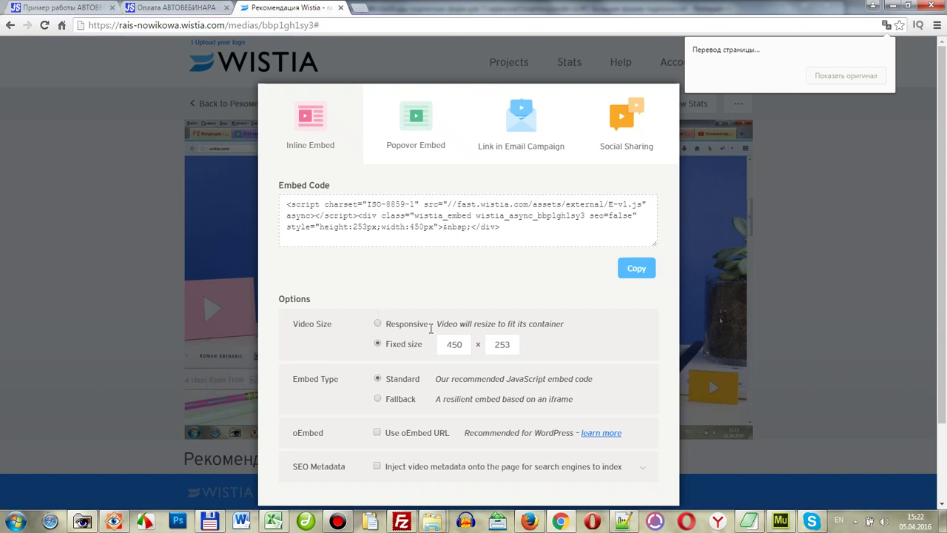
{"action": "left_click", "coordinate": [463, 347]}
{"action": "type", "text": "800"}
{"action": "scroll", "coordinate": [568, 345], "scroll_direction": "down", "scroll_amount": 2}
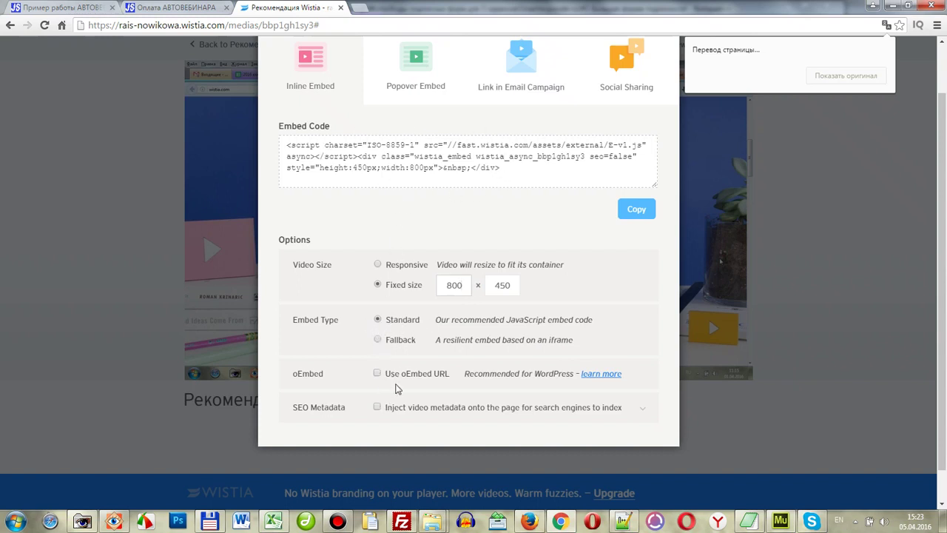
{"action": "left_click", "coordinate": [378, 340]}
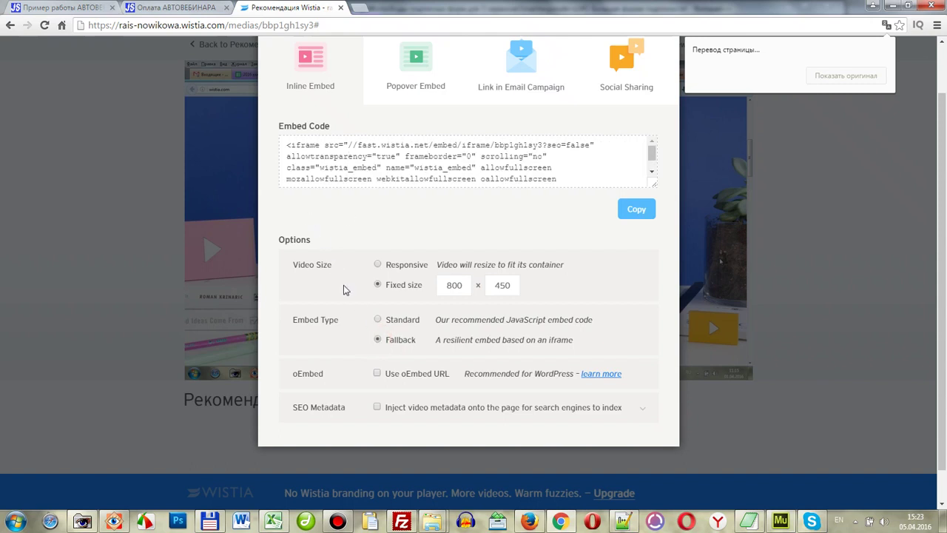
Step: Switch the inline embed code to the Standard type and check the video ID in it before closing the embed options
{"action": "left_click", "coordinate": [378, 320]}
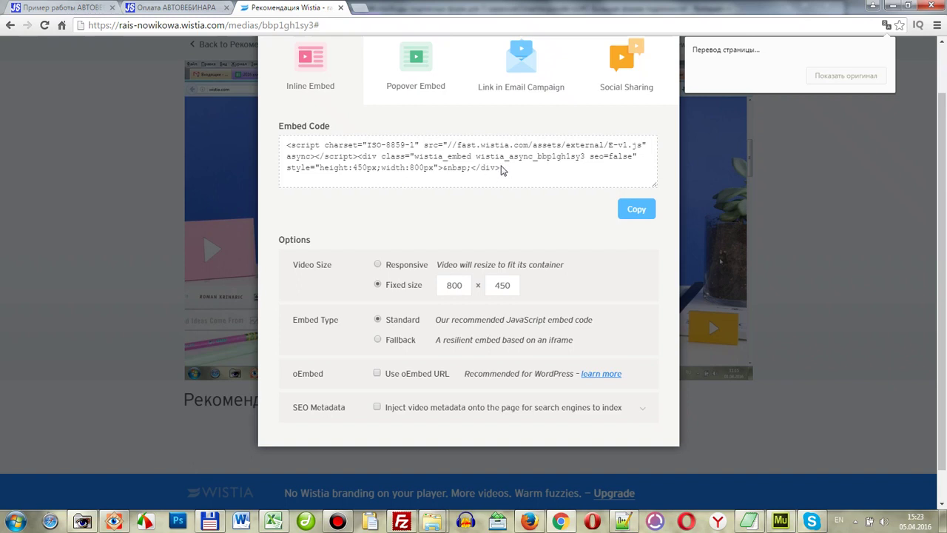
{"action": "mouse_move", "coordinate": [500, 168]}
{"action": "left_mouse_down"}
{"action": "mouse_move", "coordinate": [435, 157]}
{"action": "mouse_move", "coordinate": [507, 159]}
{"action": "mouse_move", "coordinate": [507, 171]}
{"action": "left_mouse_up"}
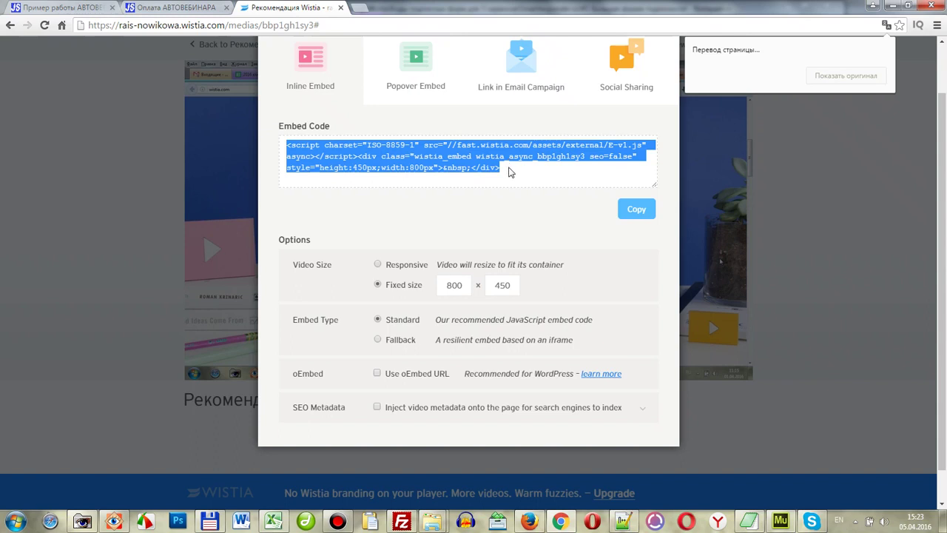
{"action": "left_click", "coordinate": [545, 170]}
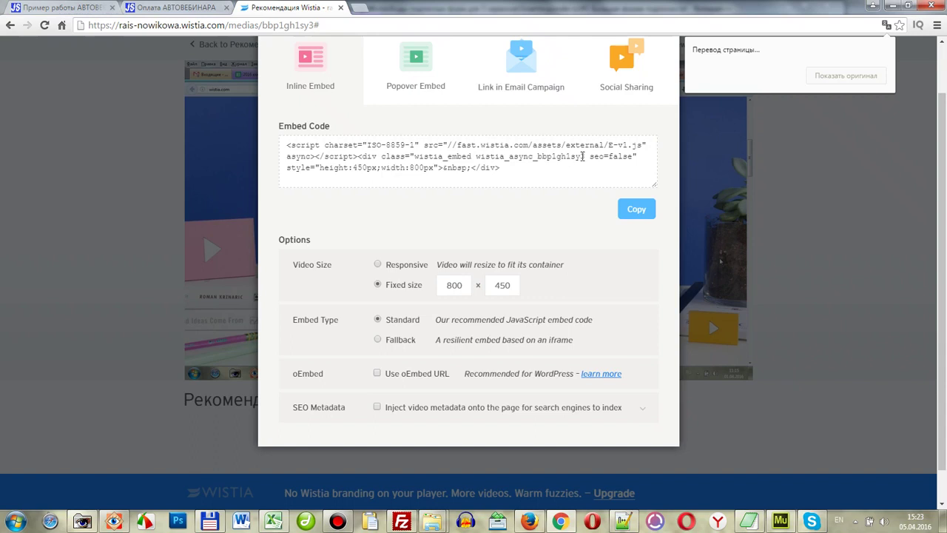
{"action": "left_click_drag", "start_coordinate": [585, 156], "coordinate": [539, 160]}
{"action": "left_click", "coordinate": [825, 219]}
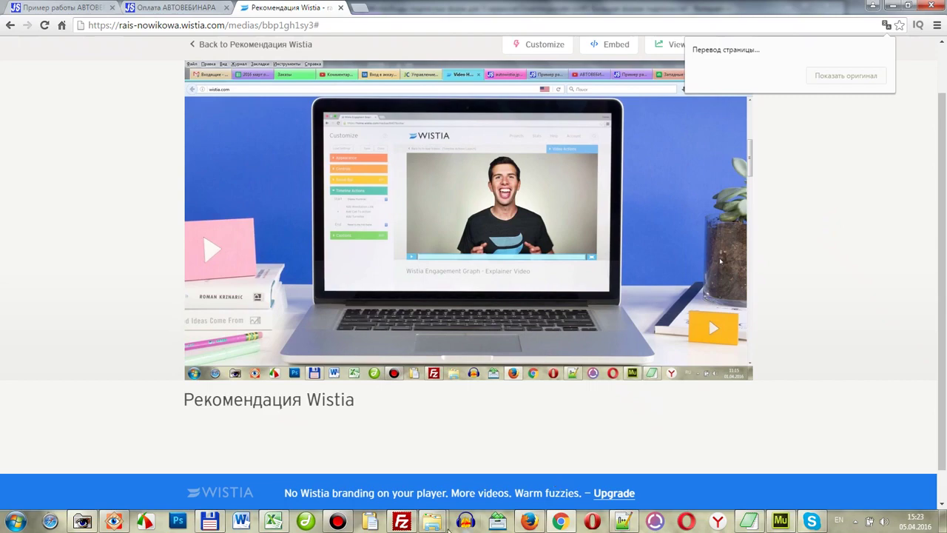
Step: Open the «БЫСТРЫЙ САЙТ в Adobe Muse Уроки» link from the subscription form codes folder and look through the web page
{"action": "mouse_move", "coordinate": [433, 527]}
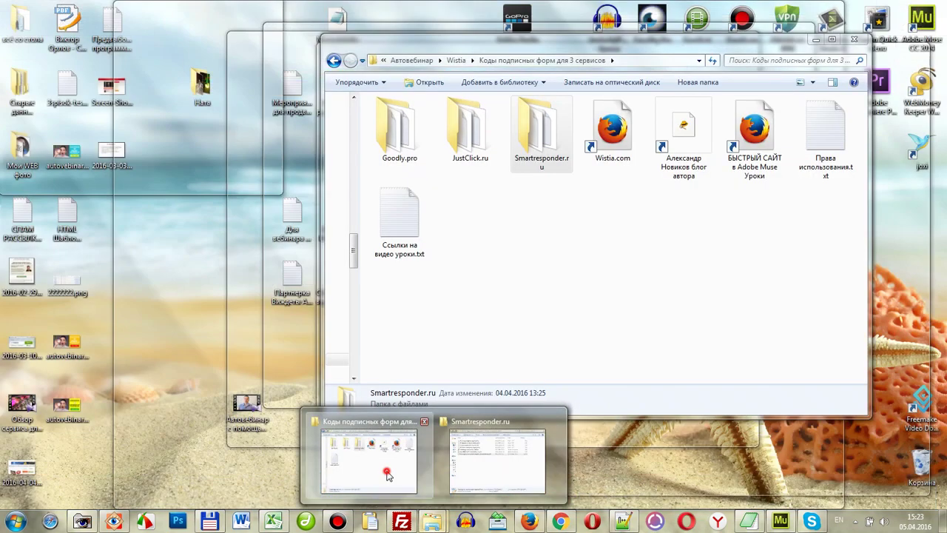
{"action": "left_click", "coordinate": [406, 445]}
{"action": "left_click", "coordinate": [551, 320]}
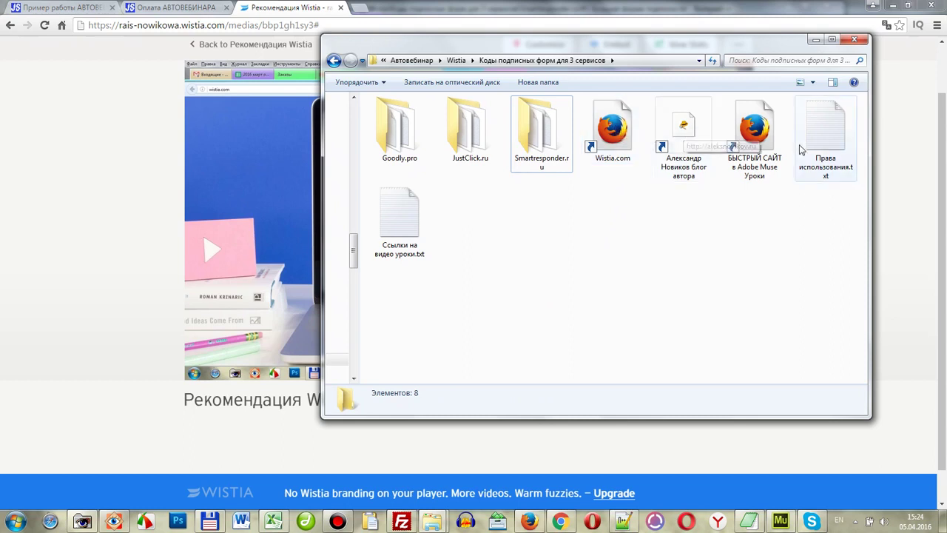
{"action": "double_click", "coordinate": [754, 131]}
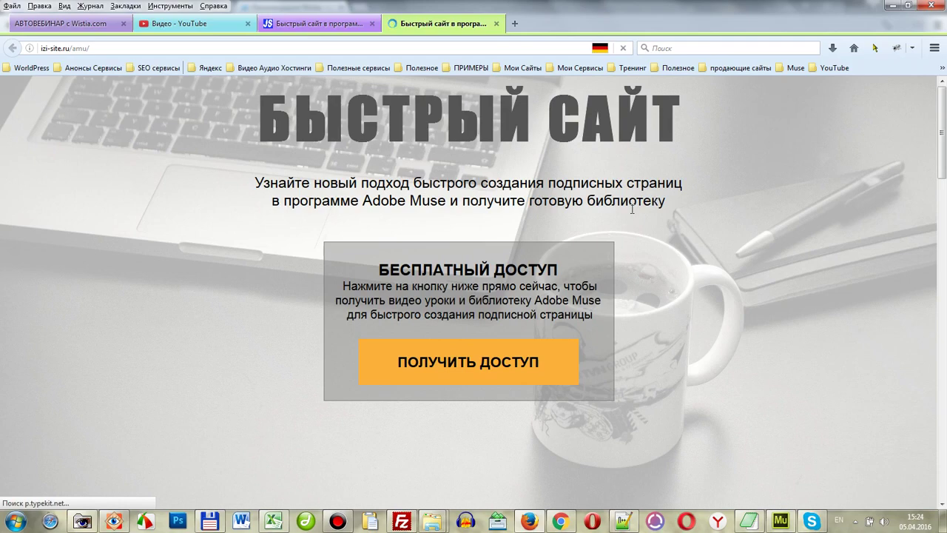
{"action": "scroll", "coordinate": [628, 211], "scroll_direction": "down", "scroll_amount": 6}
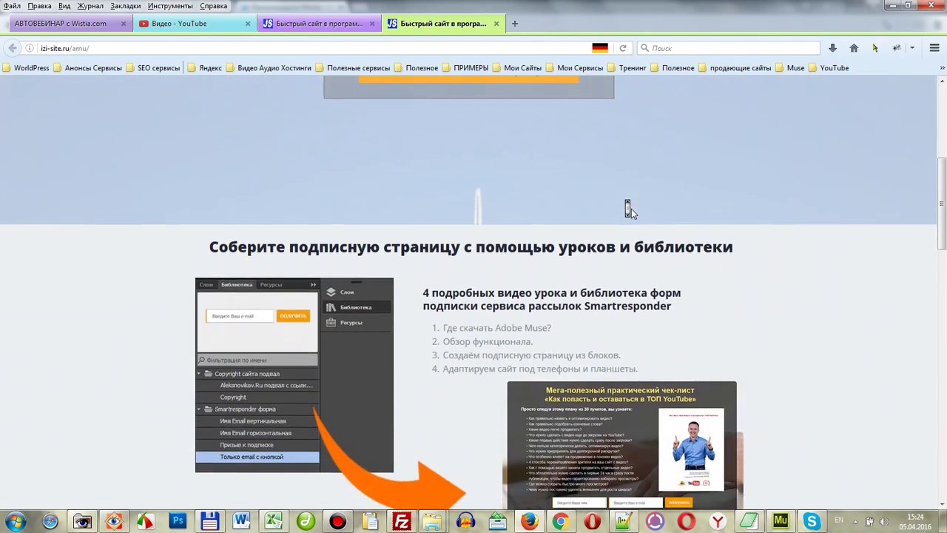
{"action": "scroll", "coordinate": [632, 207], "scroll_direction": "up", "scroll_amount": 6}
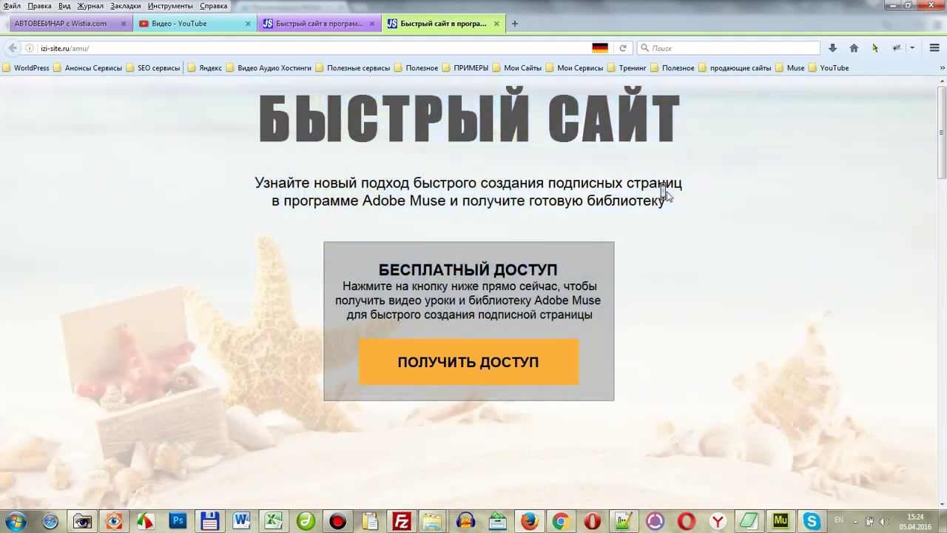
{"action": "scroll", "coordinate": [664, 192], "scroll_direction": "down", "scroll_amount": 1}
{"action": "scroll", "coordinate": [664, 192], "scroll_direction": "down", "scroll_amount": 6}
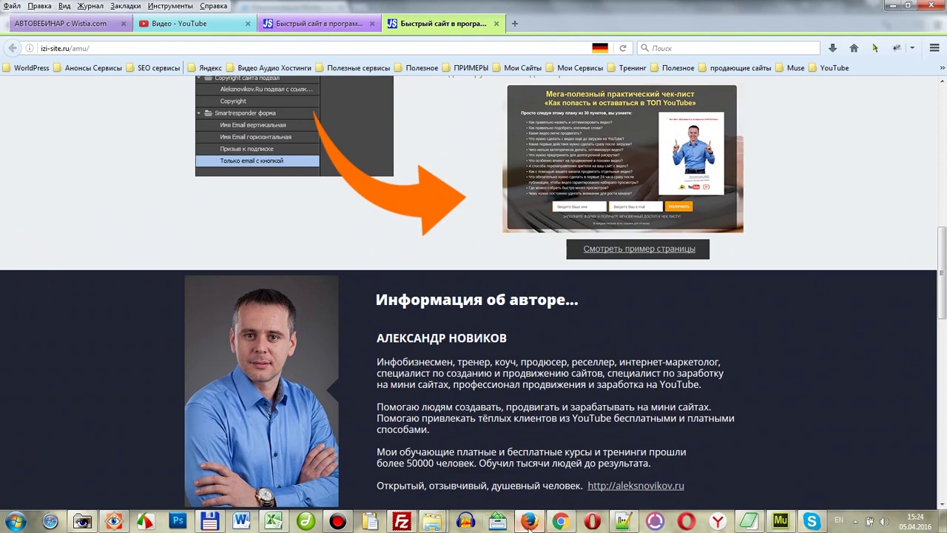
Step: Return to the subscription form codes folder and open its JustClick.ru subfolder
{"action": "mouse_move", "coordinate": [432, 522]}
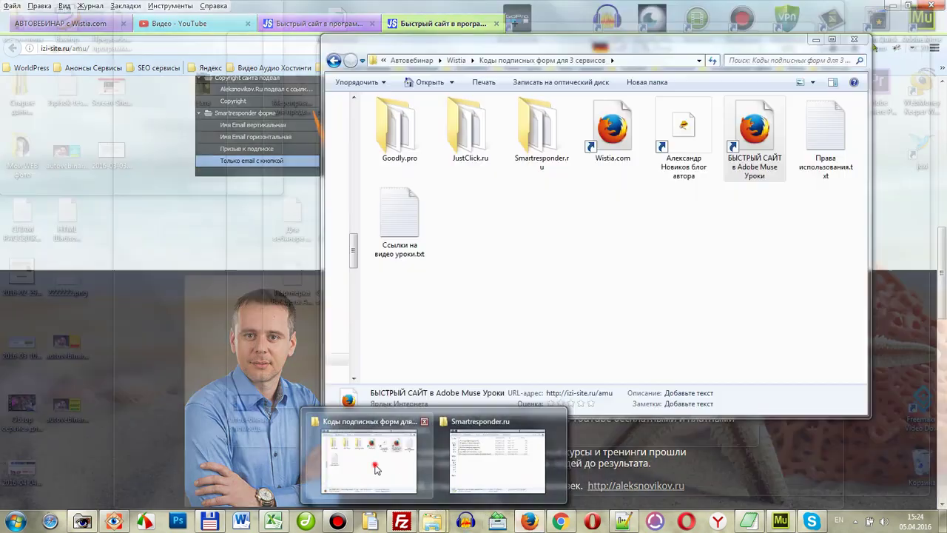
{"action": "left_click", "coordinate": [376, 467]}
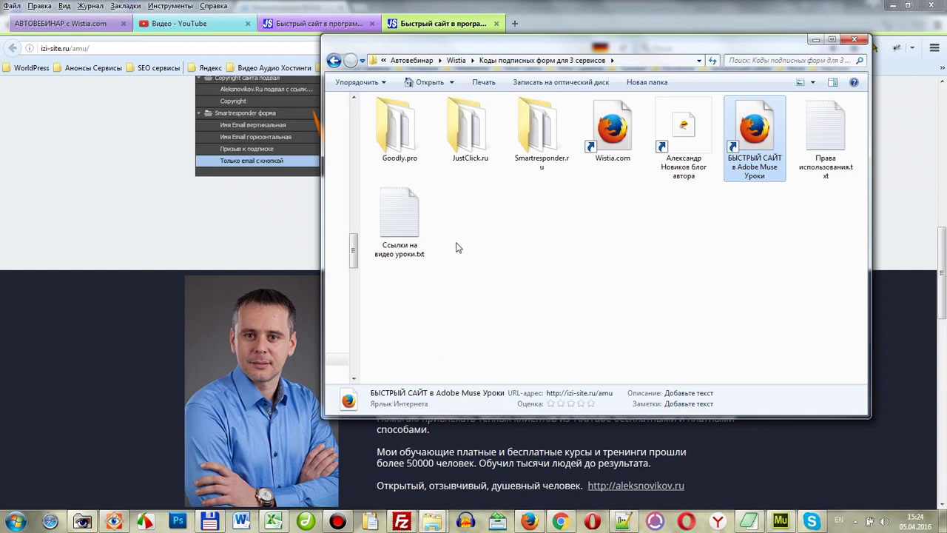
{"action": "left_click", "coordinate": [405, 212]}
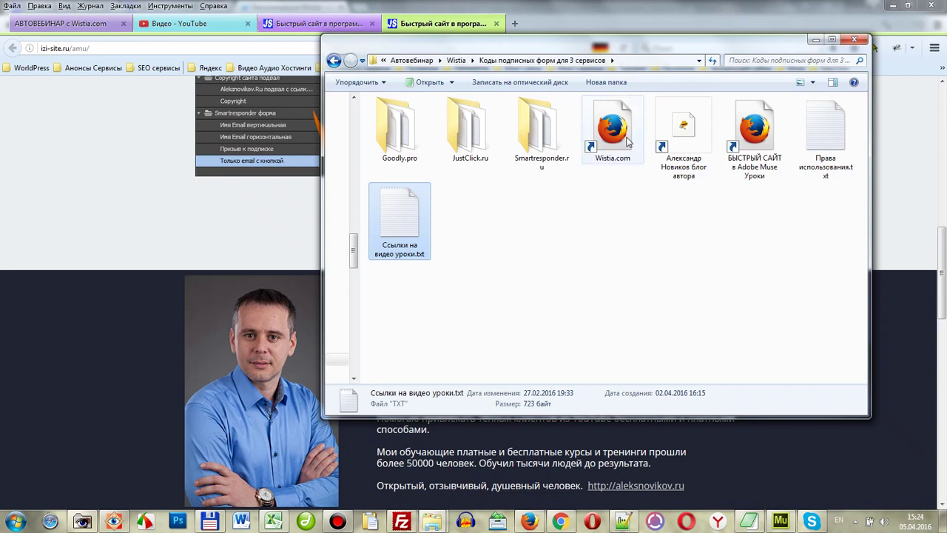
{"action": "double_click", "coordinate": [466, 144]}
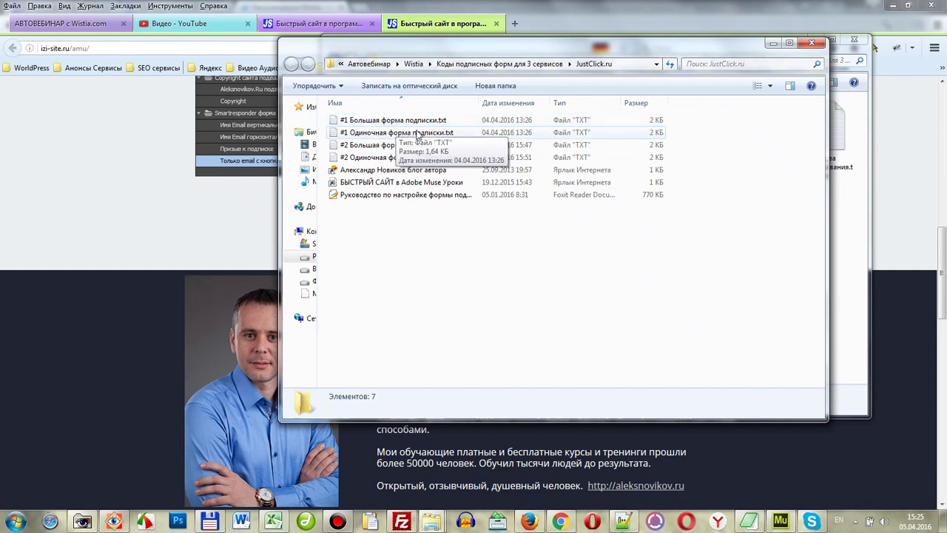
Step: Read through the JustClick form setup guide PDF at 125% zoom, close it, and return to the parent form codes folder
{"action": "double_click", "coordinate": [377, 195]}
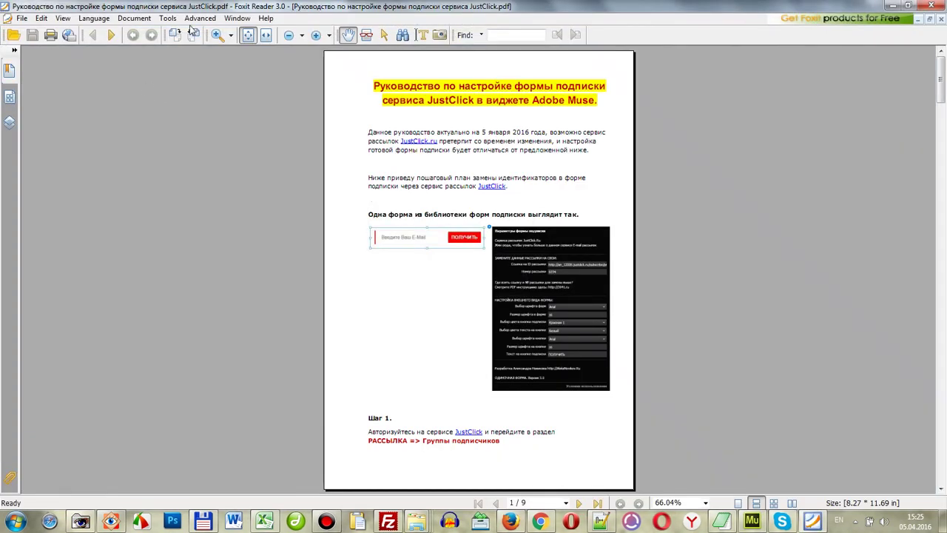
{"action": "left_click", "coordinate": [315, 35]}
{"action": "left_click", "coordinate": [317, 37]}
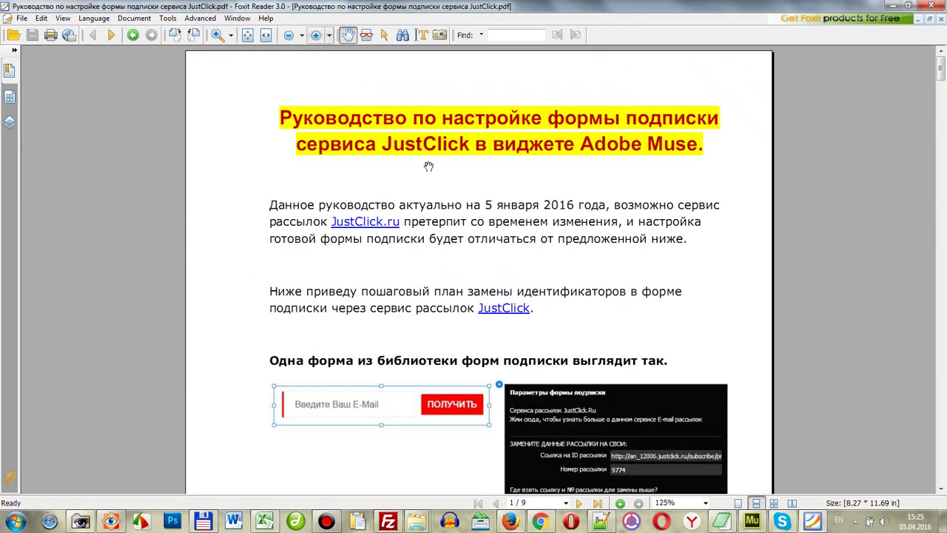
{"action": "scroll", "coordinate": [584, 262], "scroll_direction": "down", "scroll_amount": 6}
{"action": "scroll", "coordinate": [583, 262], "scroll_direction": "down", "scroll_amount": 15}
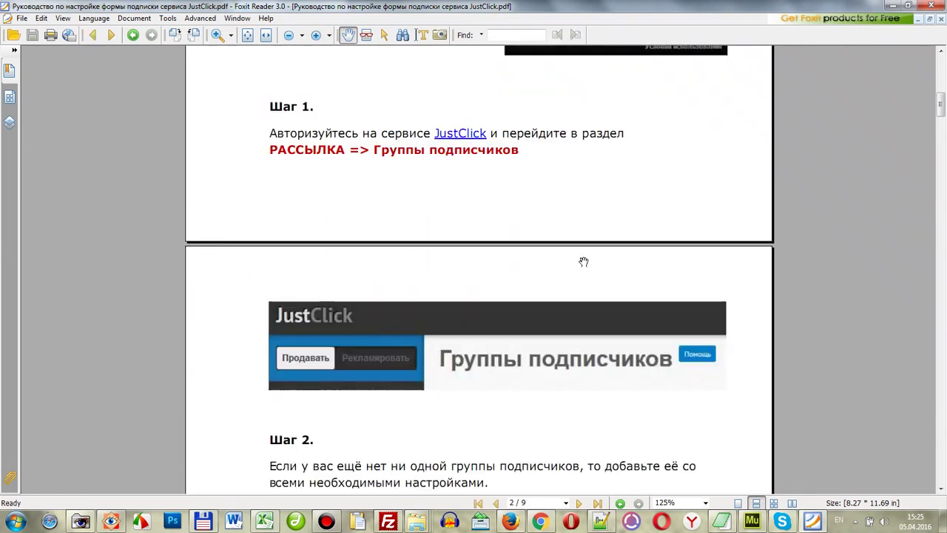
{"action": "scroll", "coordinate": [583, 262], "scroll_direction": "down", "scroll_amount": 15}
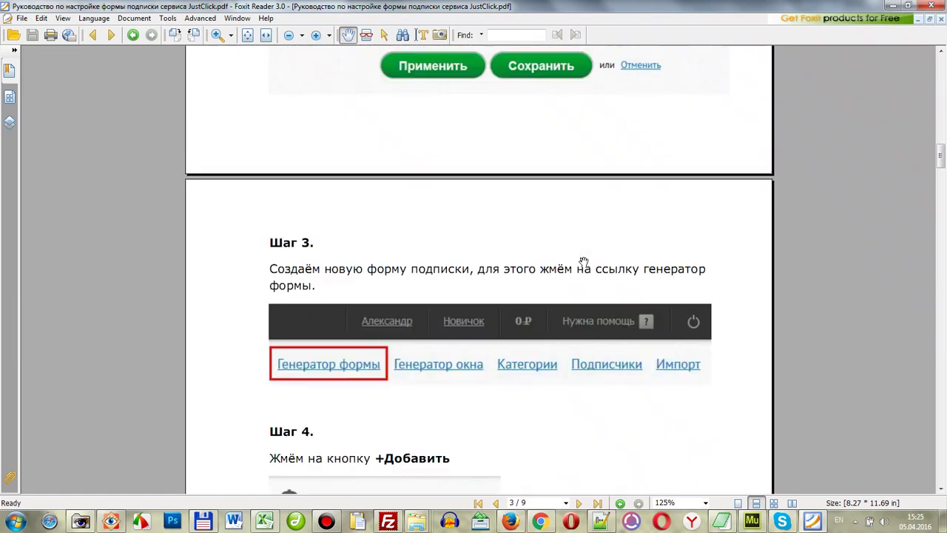
{"action": "scroll", "coordinate": [583, 262], "scroll_direction": "down", "scroll_amount": 15}
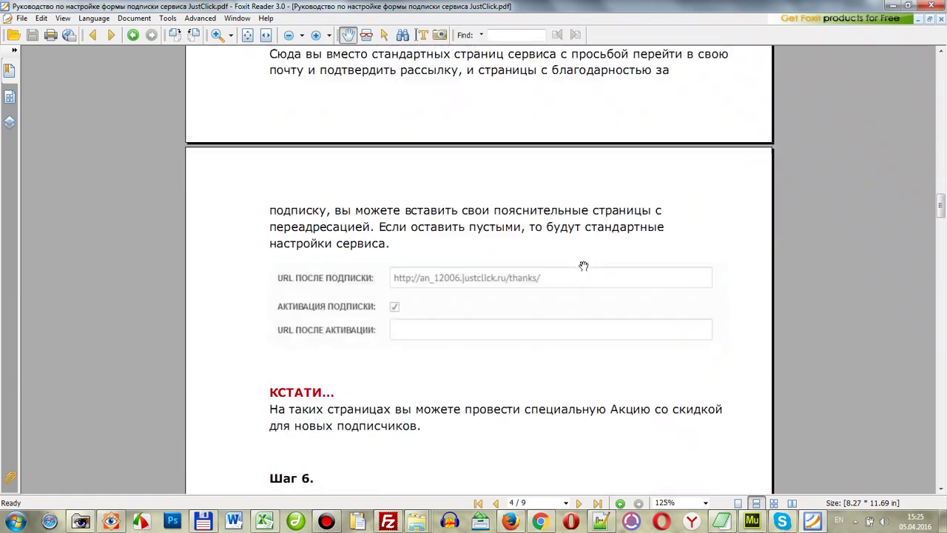
{"action": "scroll", "coordinate": [583, 266], "scroll_direction": "down", "scroll_amount": 15}
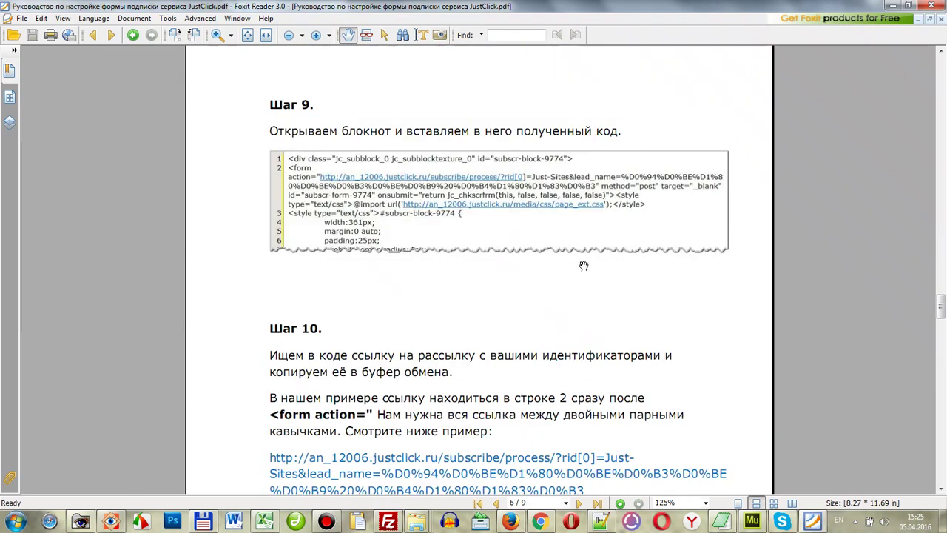
{"action": "scroll", "coordinate": [584, 265], "scroll_direction": "down", "scroll_amount": 7}
{"action": "scroll", "coordinate": [583, 265], "scroll_direction": "down", "scroll_amount": 1}
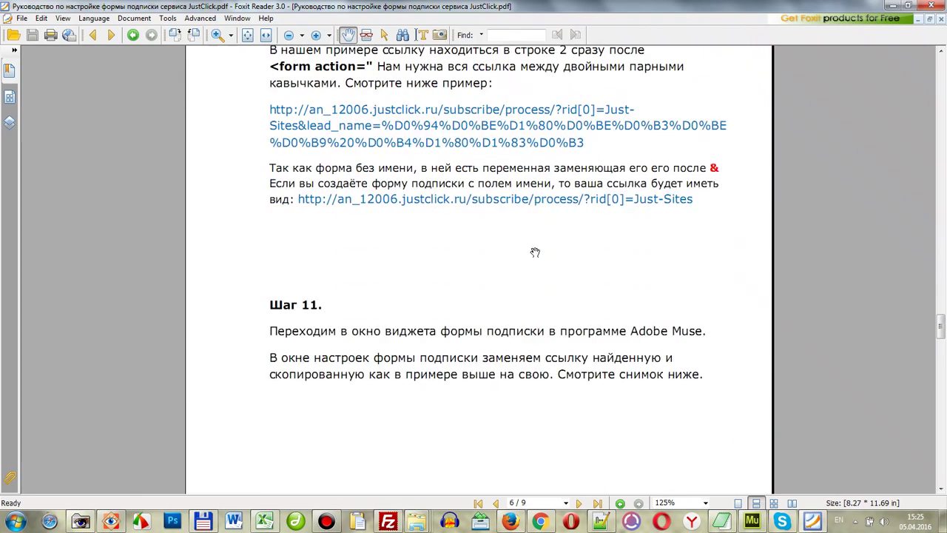
{"action": "scroll", "coordinate": [424, 248], "scroll_direction": "down", "scroll_amount": 14}
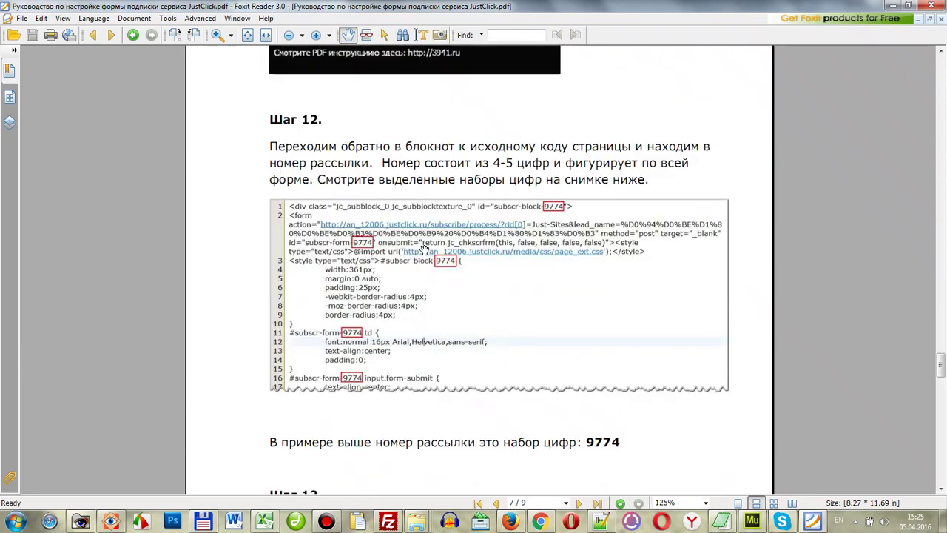
{"action": "scroll", "coordinate": [424, 248], "scroll_direction": "down", "scroll_amount": 15}
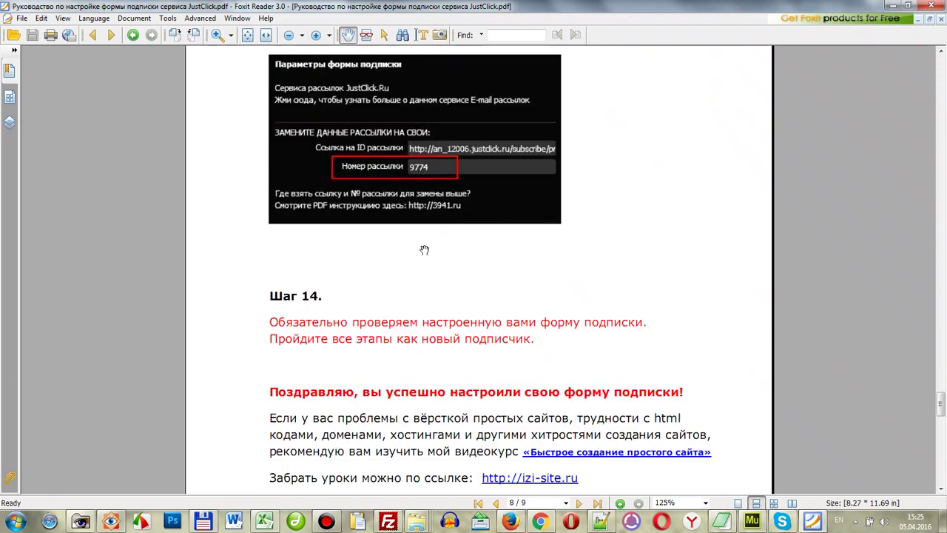
{"action": "left_click", "coordinate": [934, 6]}
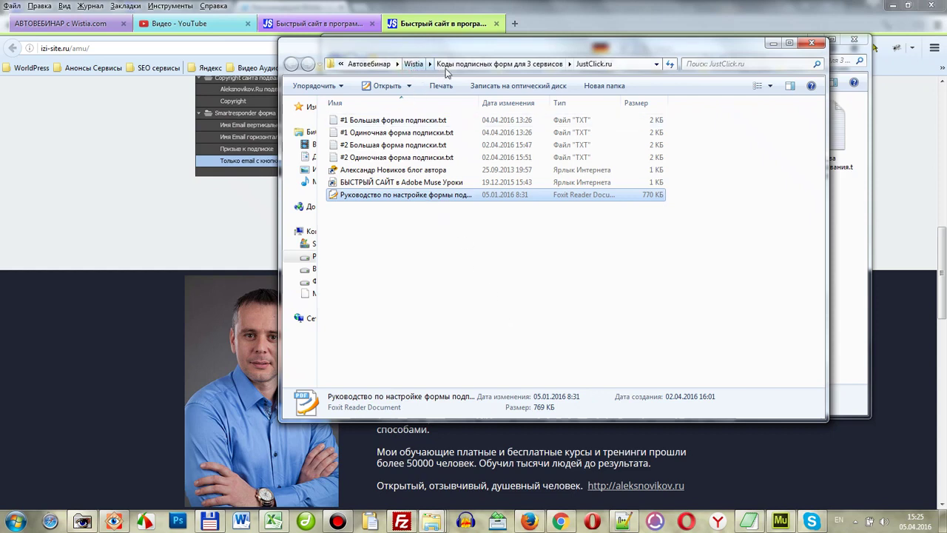
{"action": "left_click", "coordinate": [465, 63]}
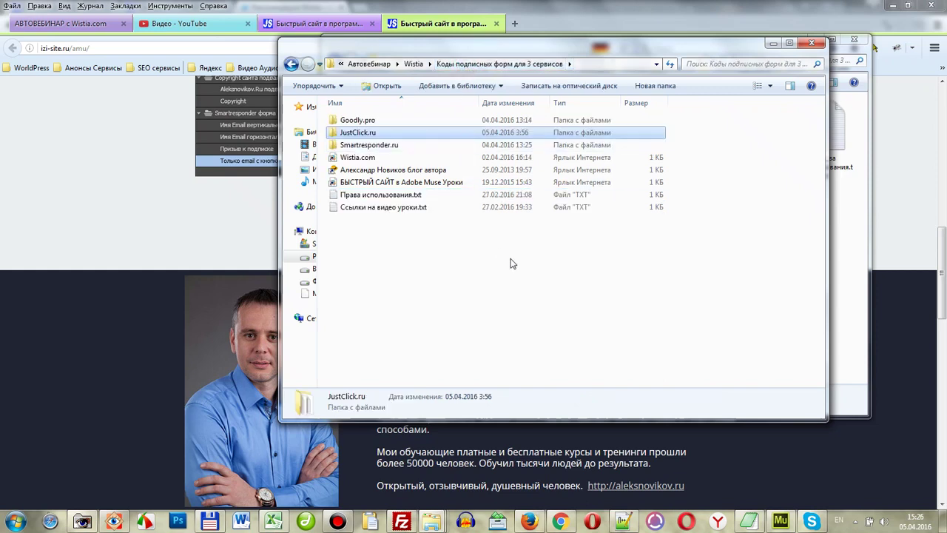